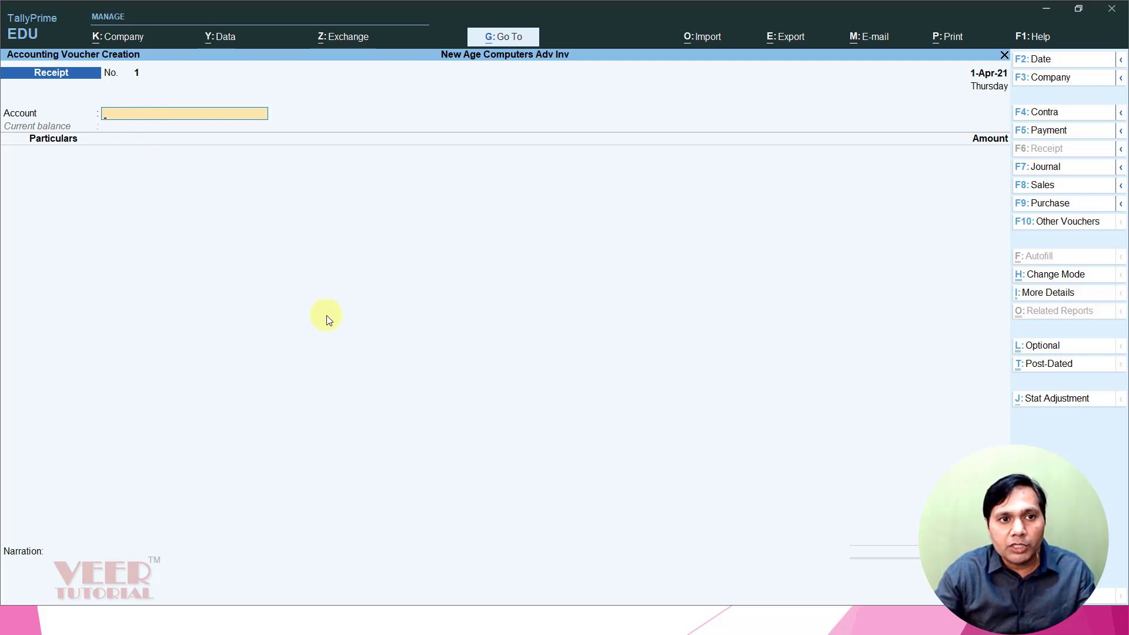
# Set HDFC CA ACCOUNT as the receiving account of receipt voucher 1
pyautogui.write('hdf')
pyautogui.press('Return')
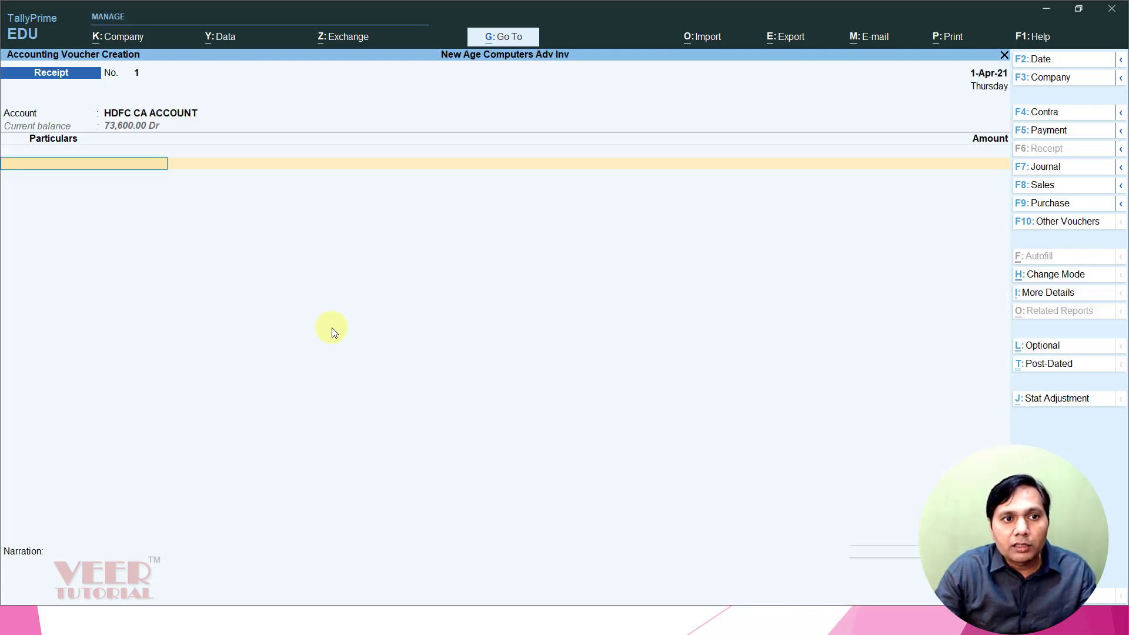
# Switch to the PowerPoint slide show to read the receipt voucher examples, and return to TallyPrime
pyautogui.hotkey('alt', 'Tab')
pyautogui.hotkey('alt', 'Tab')
pyautogui.hotkey('alt', 'Tab')
pyautogui.hotkey('alt', 'Tab')
pyautogui.hotkey('alt', 'Tab')
pyautogui.hotkey('alt', 'Tab')
pyautogui.hotkey('alt', 'Tab')
pyautogui.hotkey('alt', 'Tab')
pyautogui.hotkey('alt', 'Tab')
pyautogui.hotkey('alt', 'Tab')
pyautogui.hotkey('alt', 'Tab')
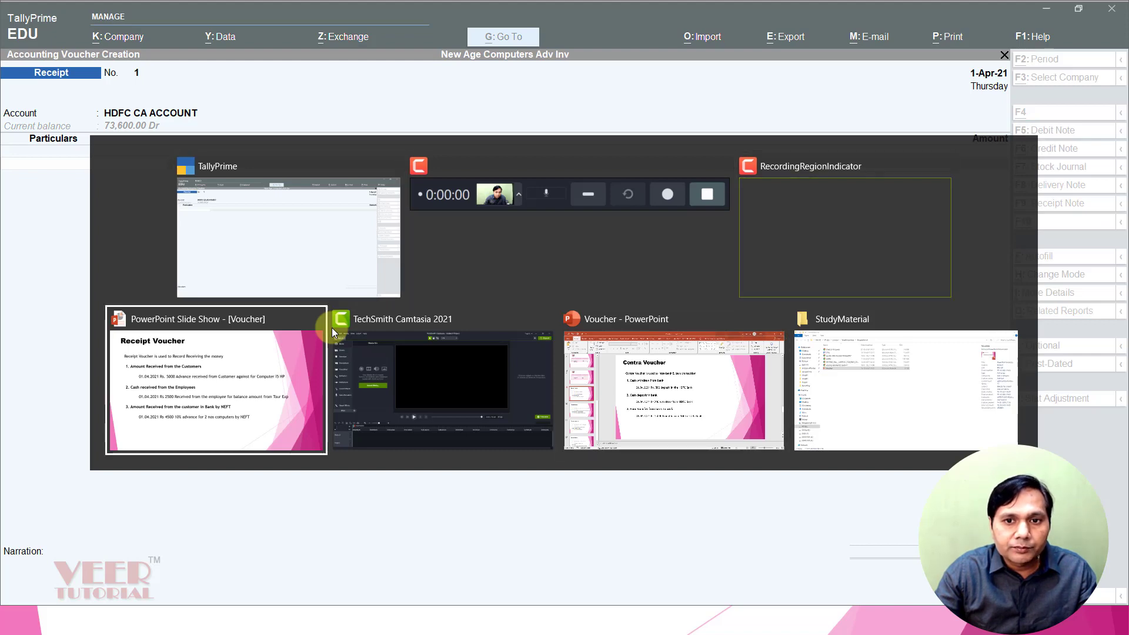
pyautogui.hotkey('alt', 'Tab')
pyautogui.hotkey('alt', 'Tab')
pyautogui.hotkey('alt', 'Tab')
pyautogui.hotkey('alt', 'Tab')
pyautogui.hotkey('alt', 'Tab')
pyautogui.hotkey('alt', 'Tab')
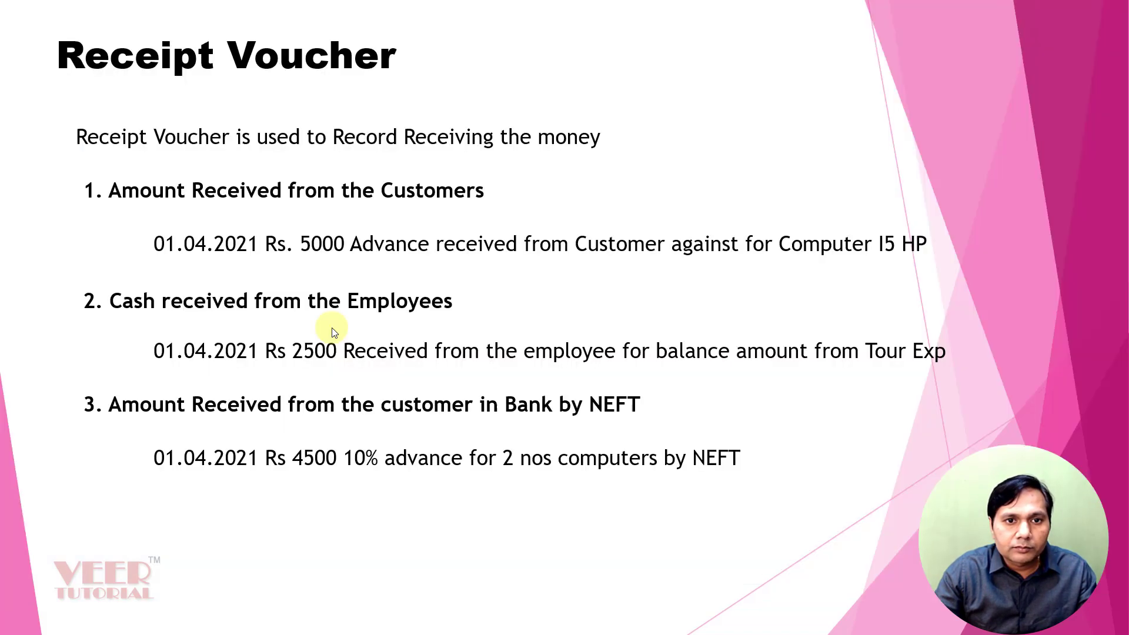
pyautogui.hotkey('alt', 'Tab')
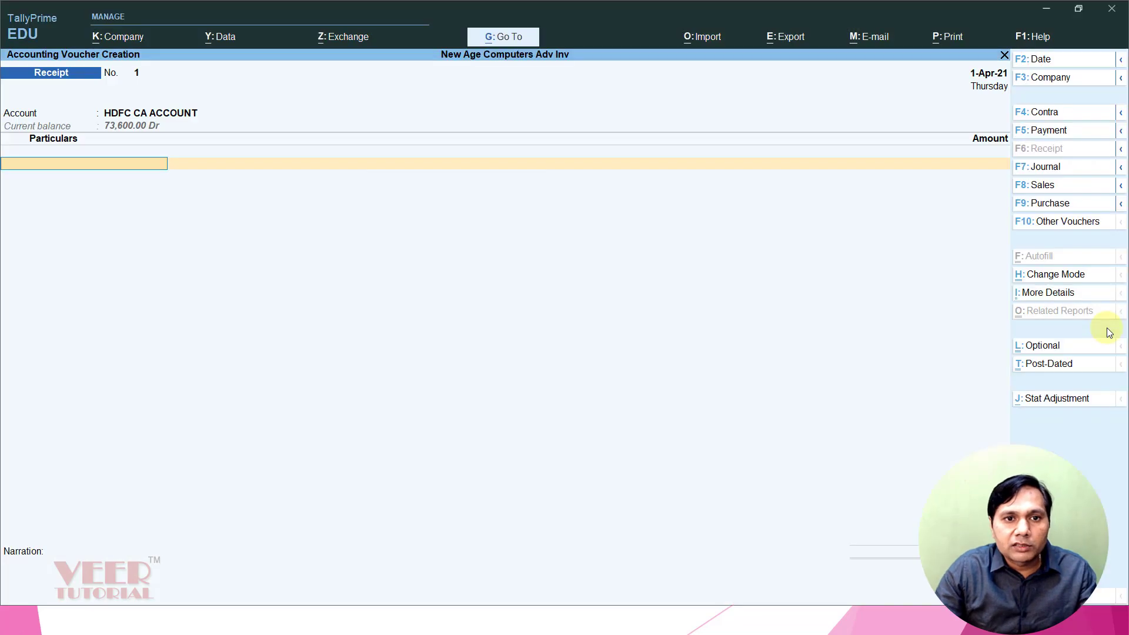
# Add Debtor Northern Region 1 to the receipt's particulars with an amount of 5000
pyautogui.write('c')
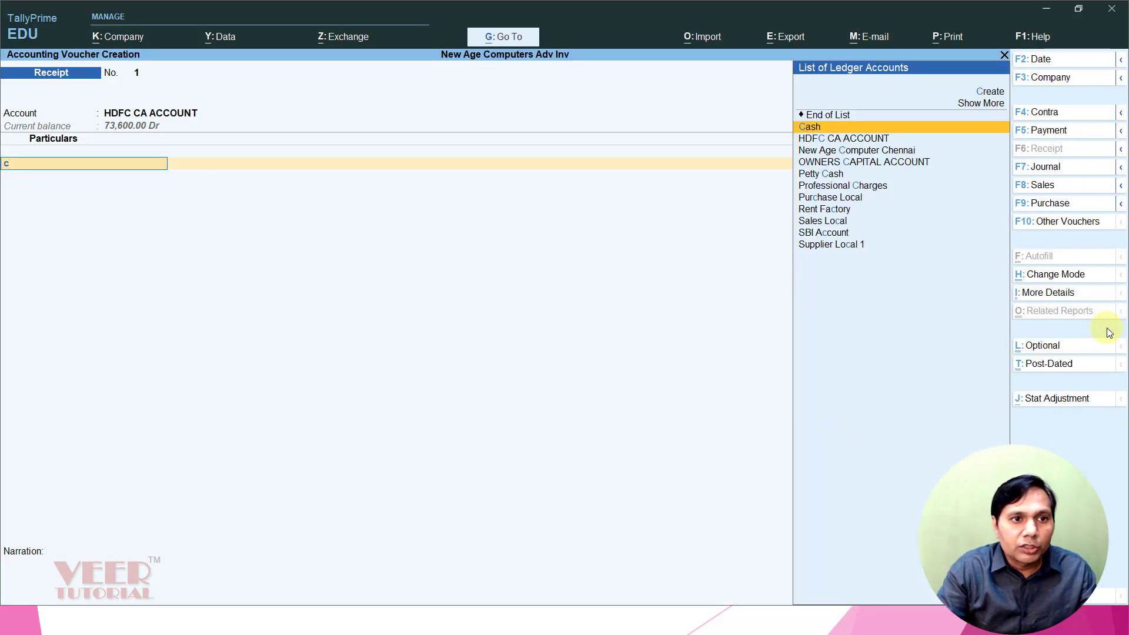
pyautogui.press('BackSpace')
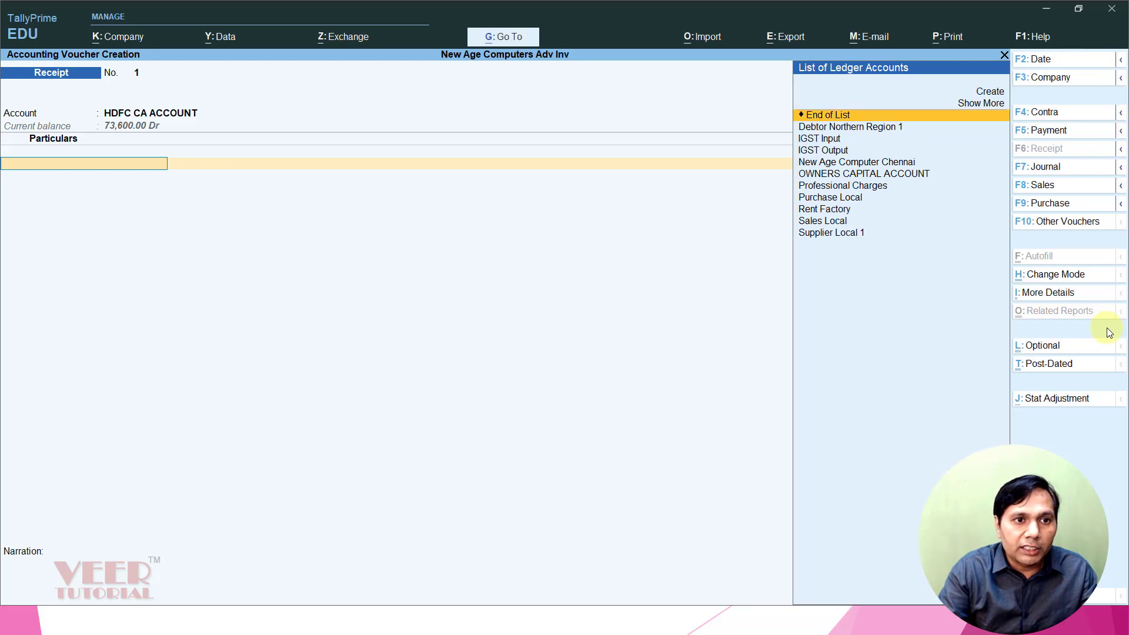
pyautogui.write('de')
pyautogui.press('Return')
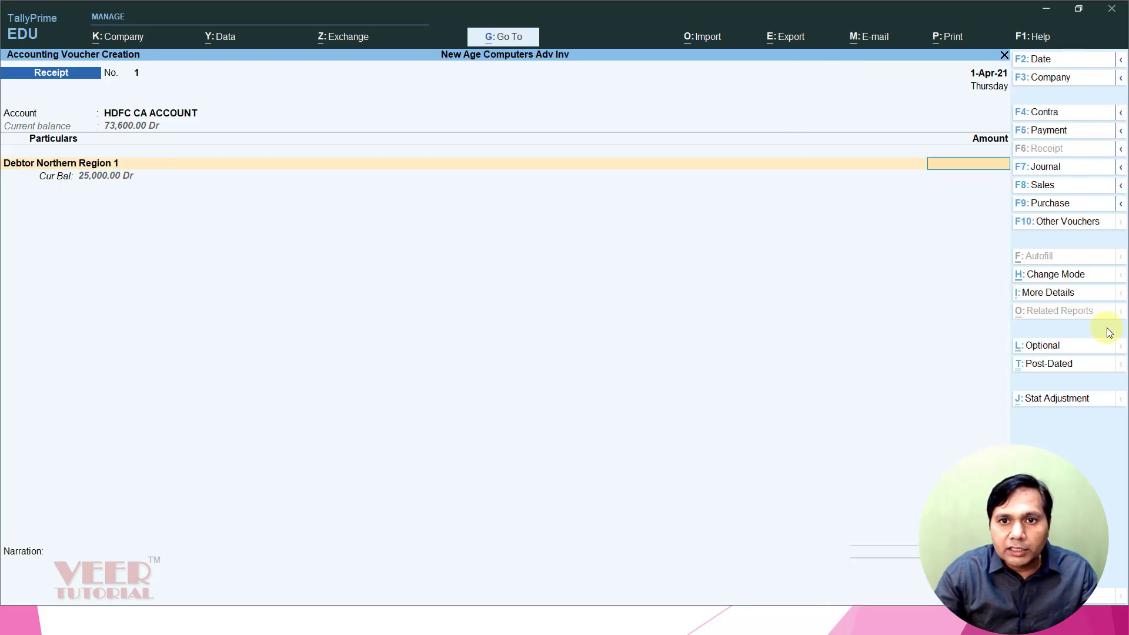
pyautogui.write('5000')
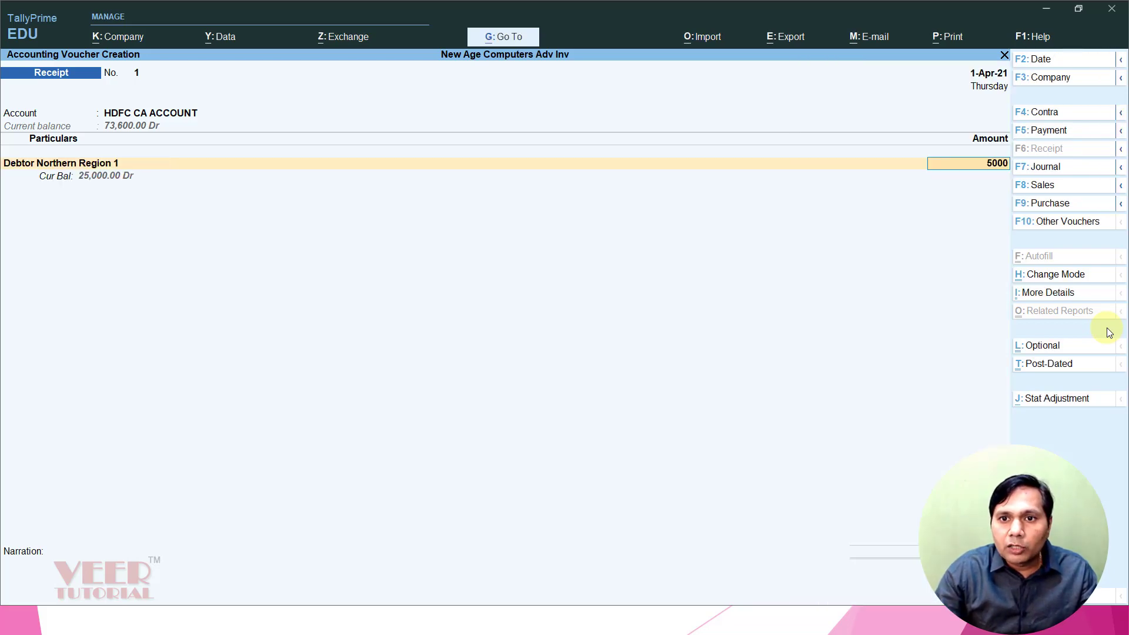
pyautogui.press('Return')
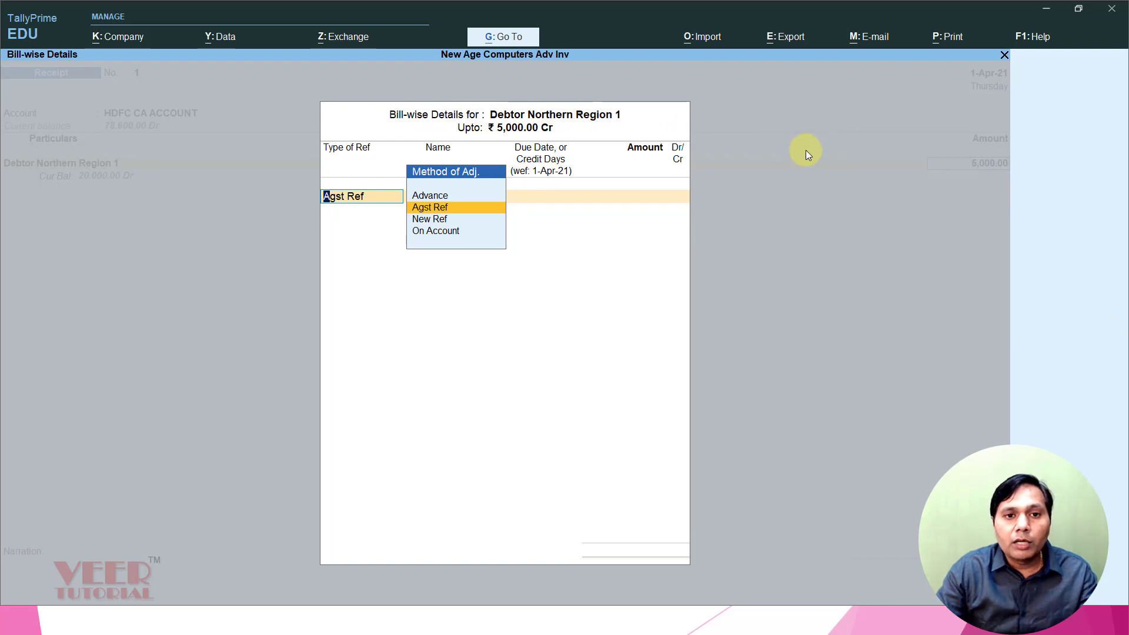
# Record the 5,000.00 in the bill-wise details as an Advance named Advi5pc with 15 credit days
pyautogui.press('Down')
pyautogui.press('Up')
pyautogui.press('Up')
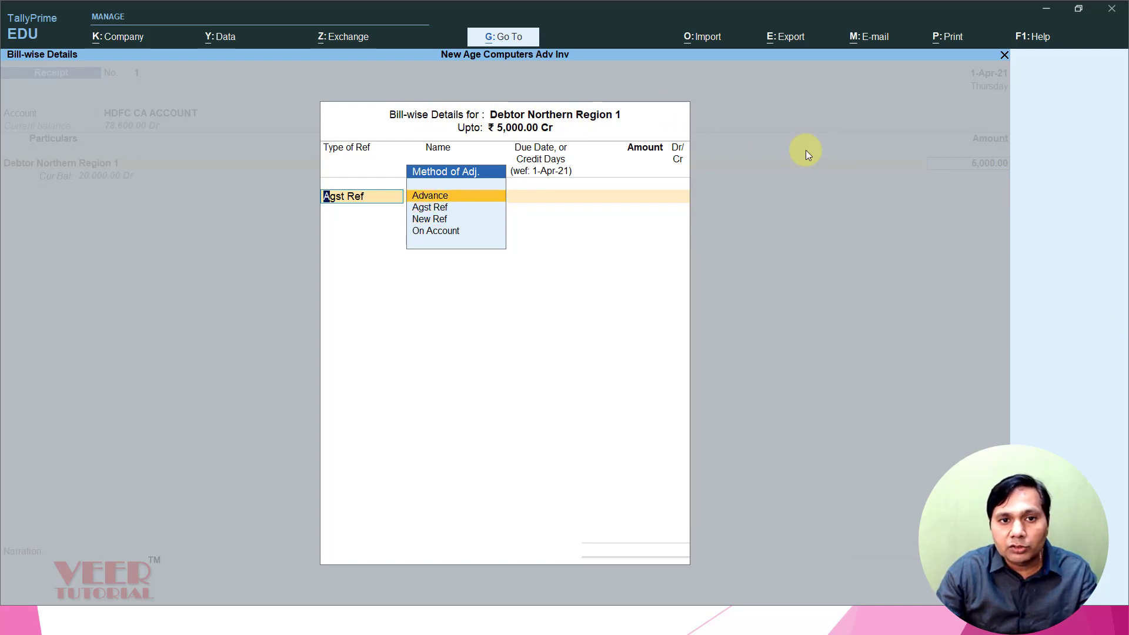
pyautogui.press('Return')
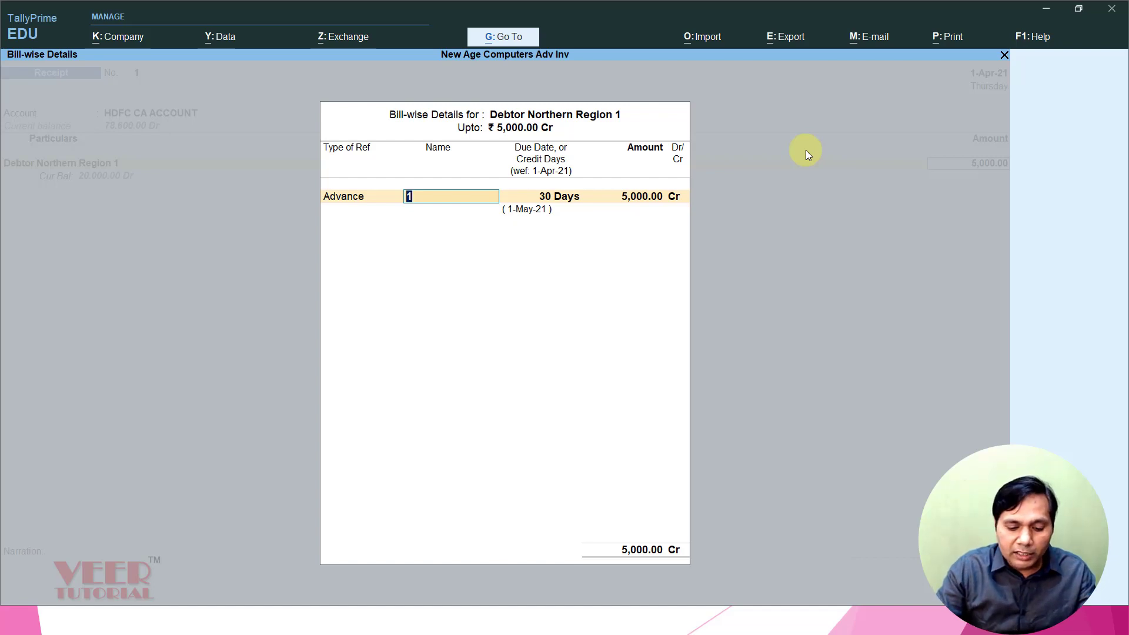
pyautogui.write('Adv')
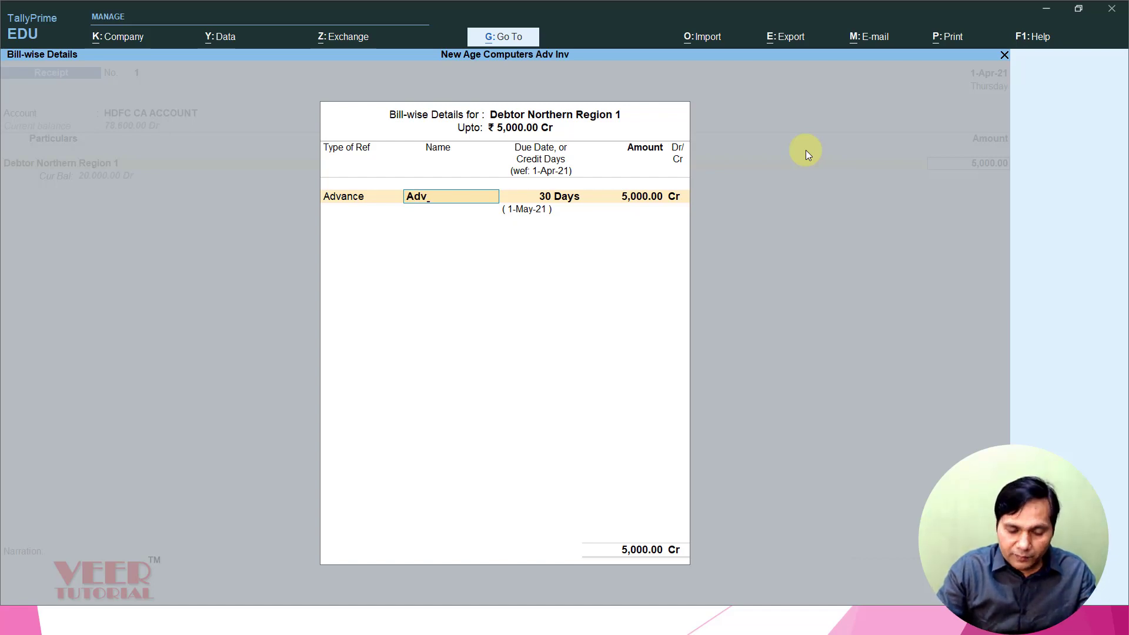
pyautogui.write('i5')
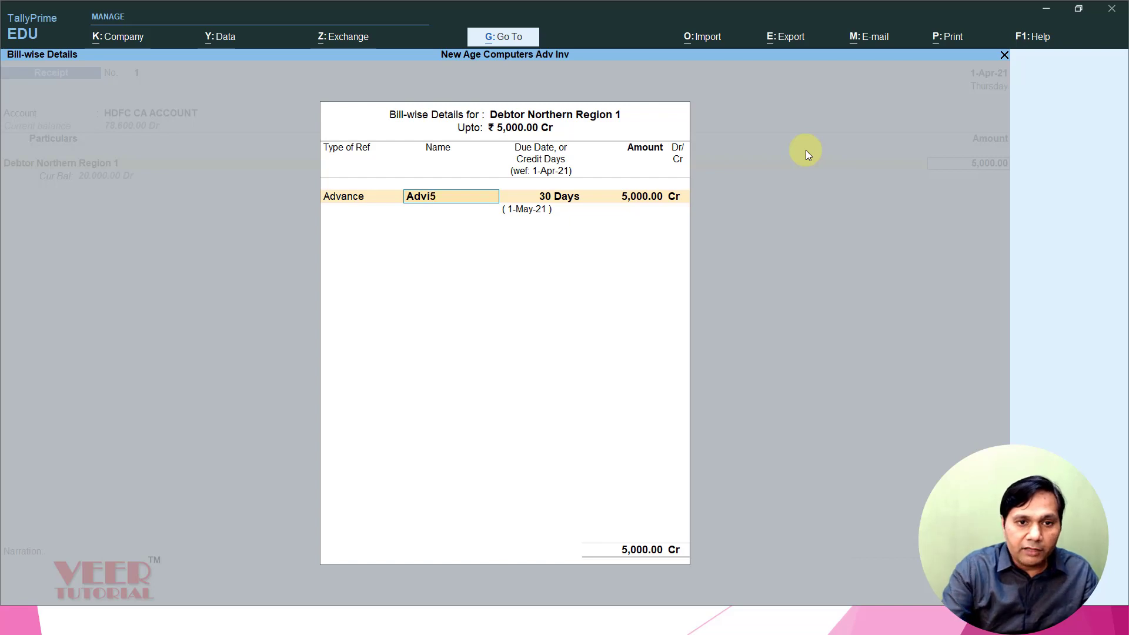
pyautogui.write('pc')
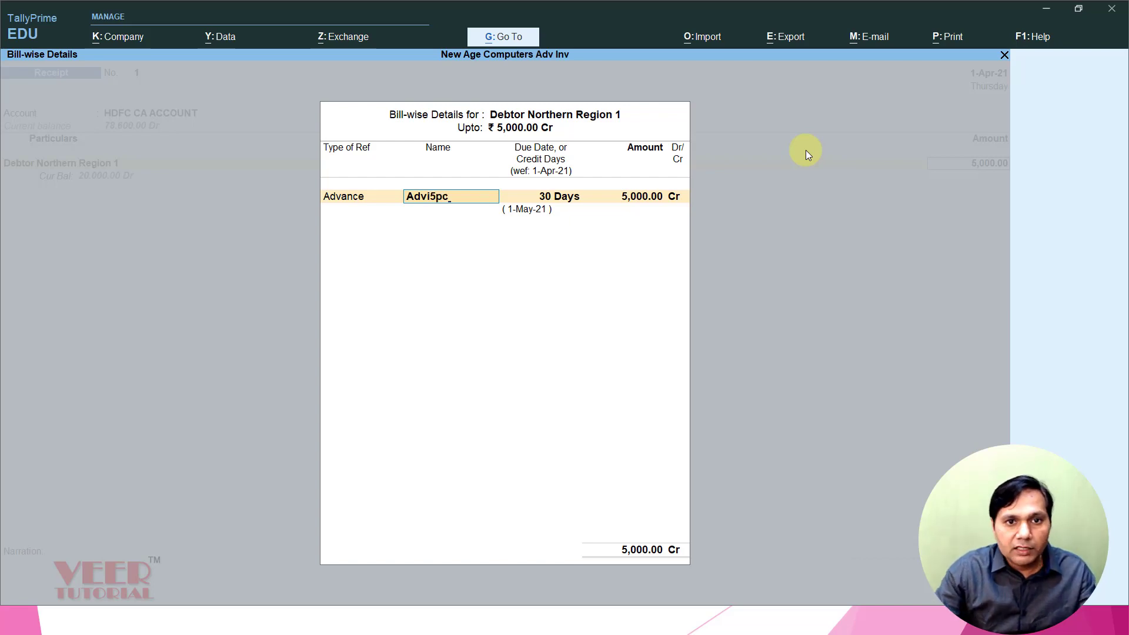
pyautogui.press('Return')
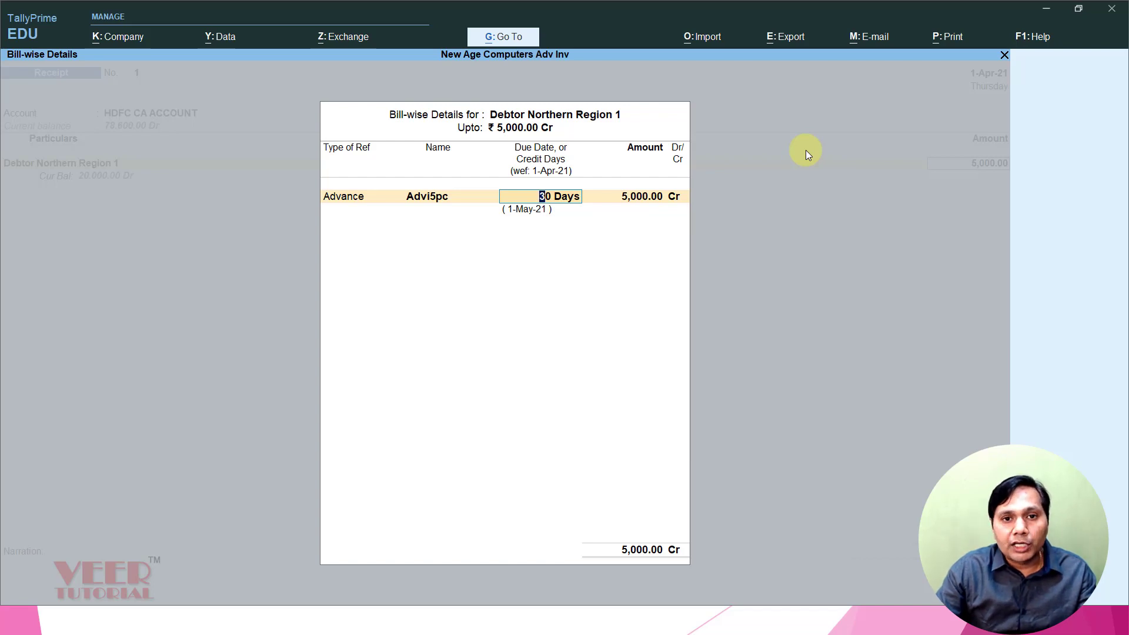
pyautogui.write('15')
pyautogui.press('Return')
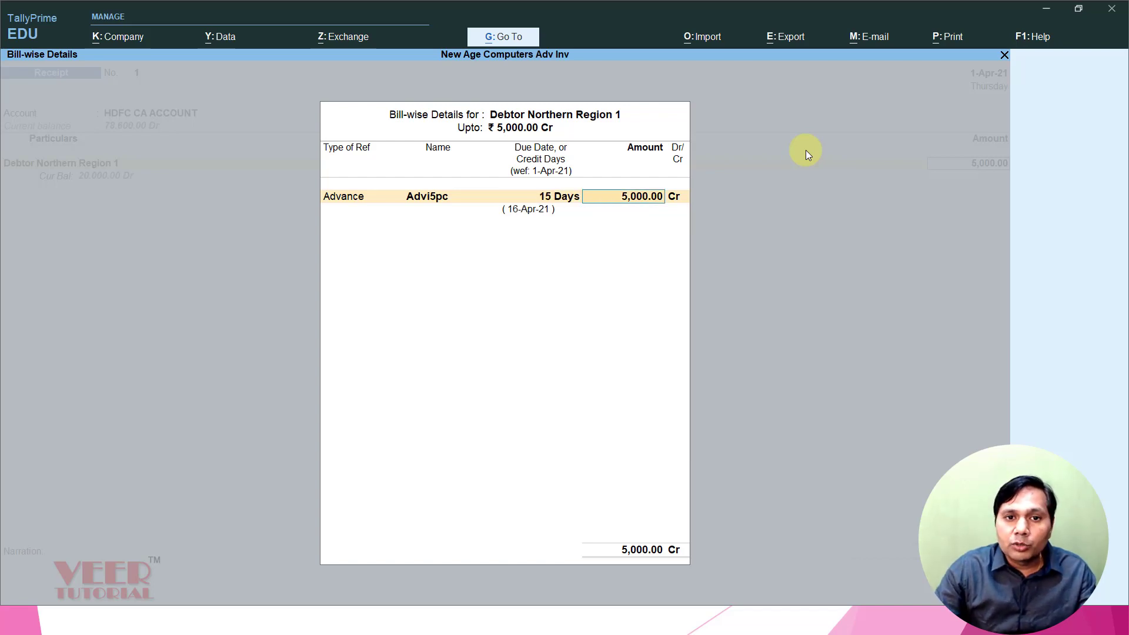
pyautogui.press('Return')
pyautogui.press('Return')
pyautogui.press('Return')
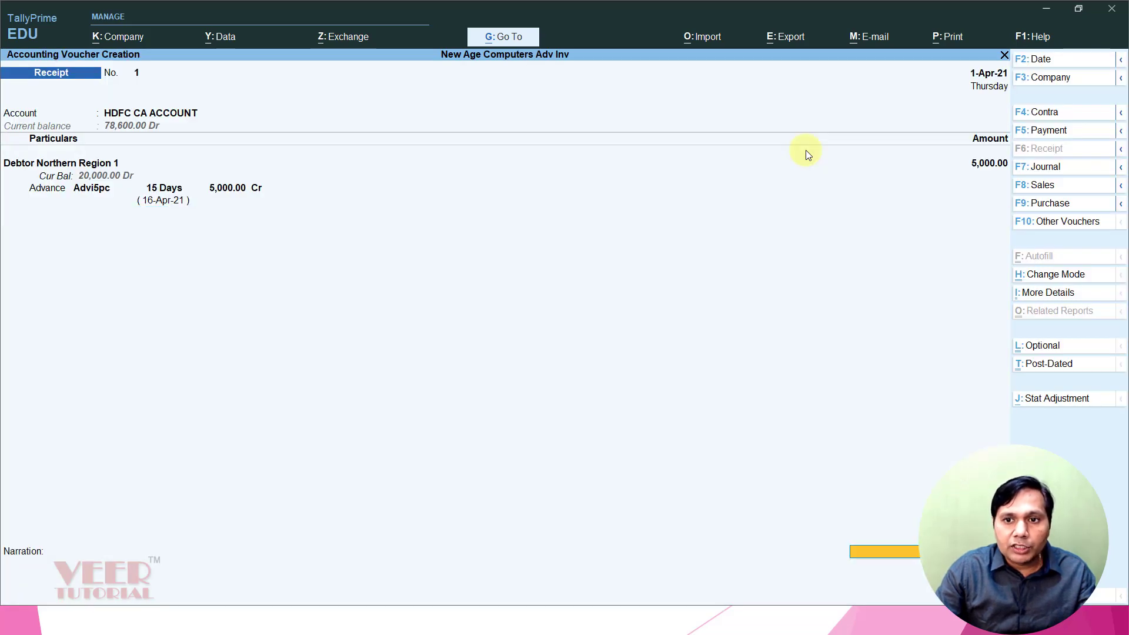
# Allocate the bank amount as Cheque/DD dated 1-Apr-21 without a bank name, and save the receipt without a narration
pyautogui.press('Return')
pyautogui.press('Return')
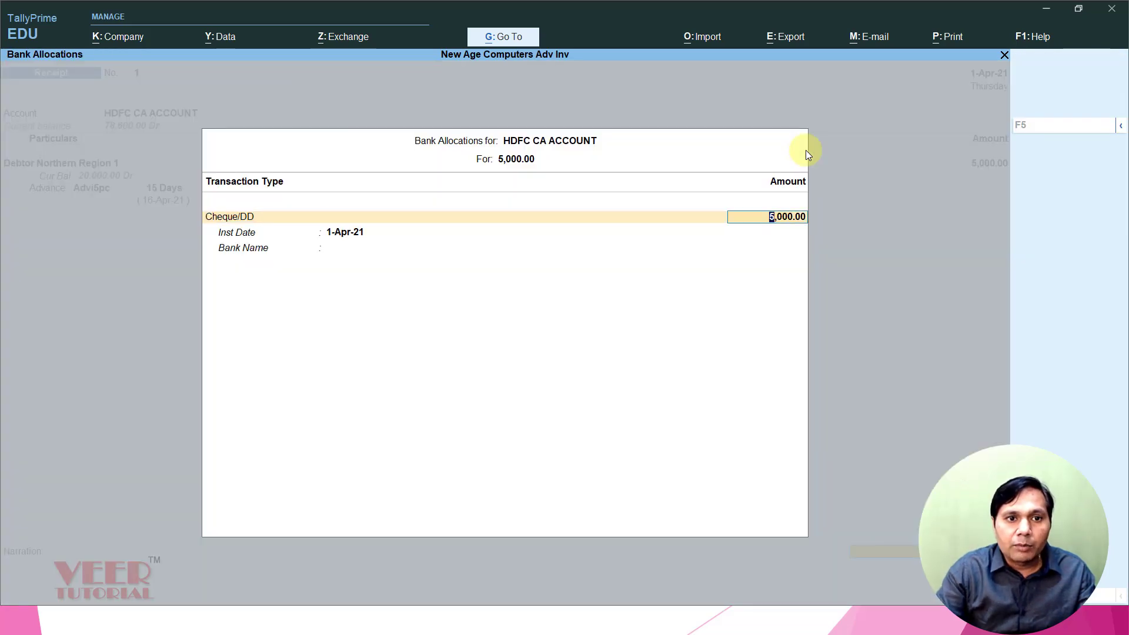
pyautogui.press('BackSpace')
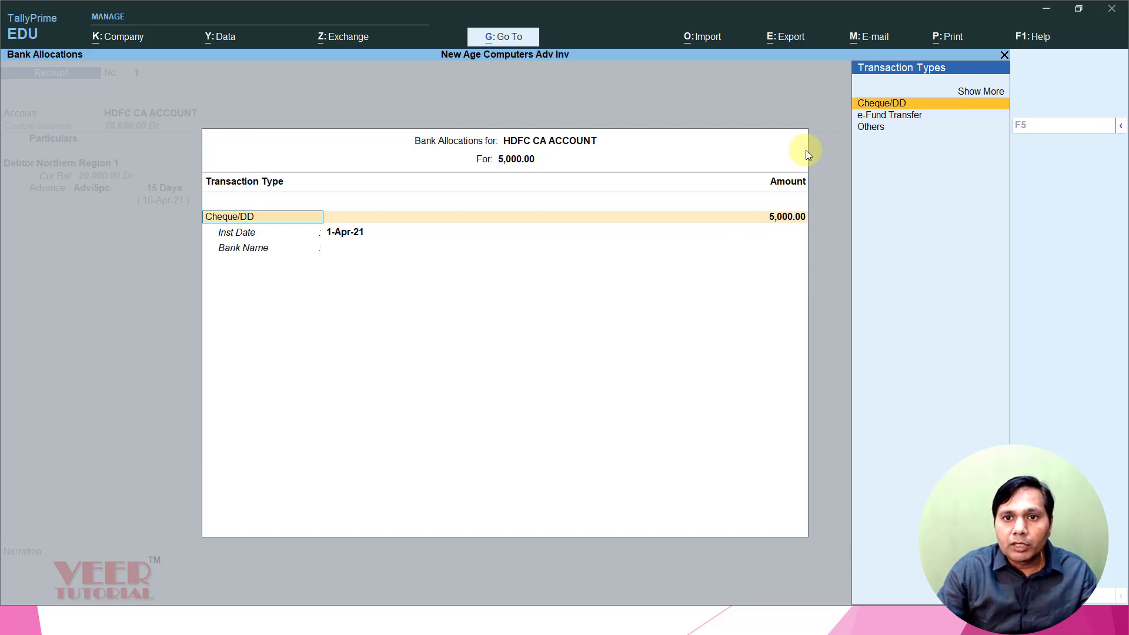
pyautogui.press('Return')
pyautogui.press('Return')
pyautogui.press('Return')
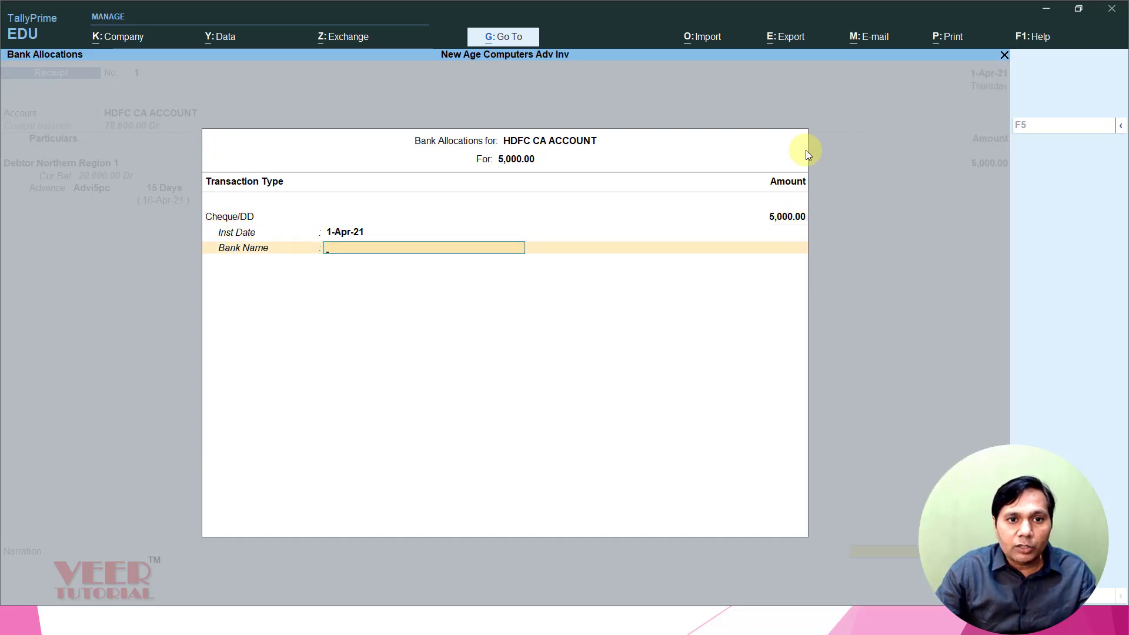
pyautogui.press('Return')
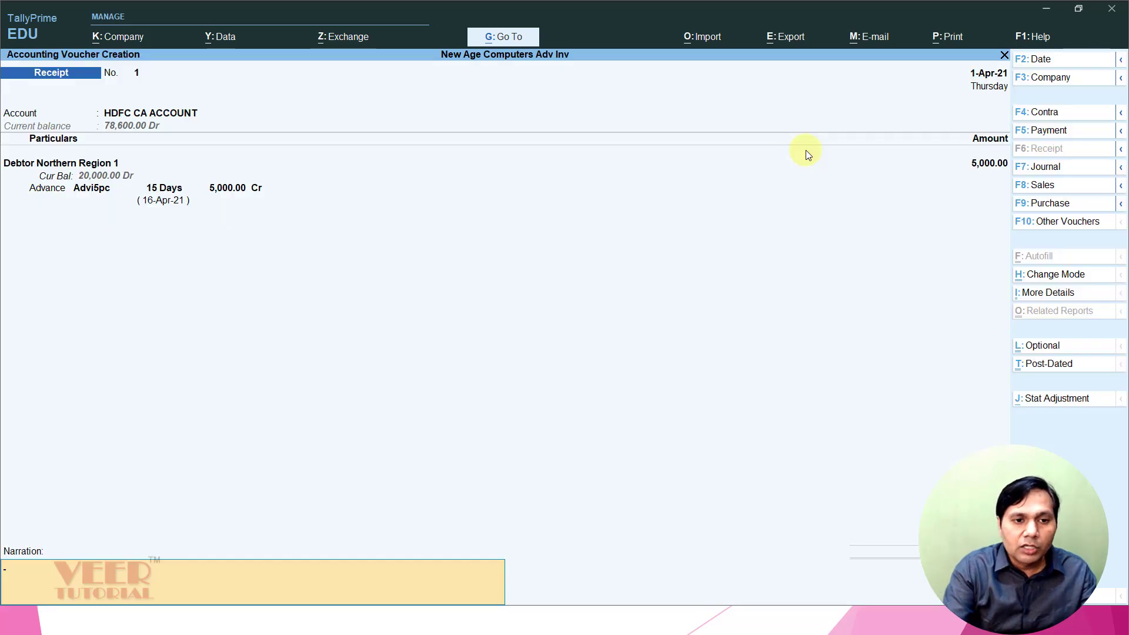
pyautogui.press('Return')
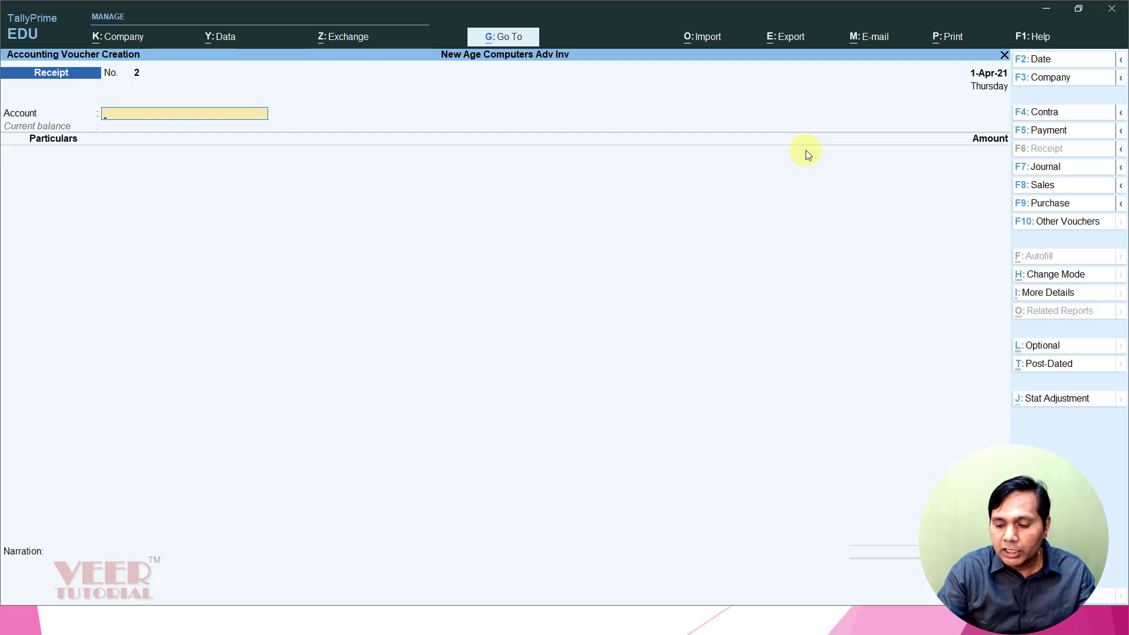
# Reopen the saved receipt voucher 1 and open its print configuration
pyautogui.press('pageup')
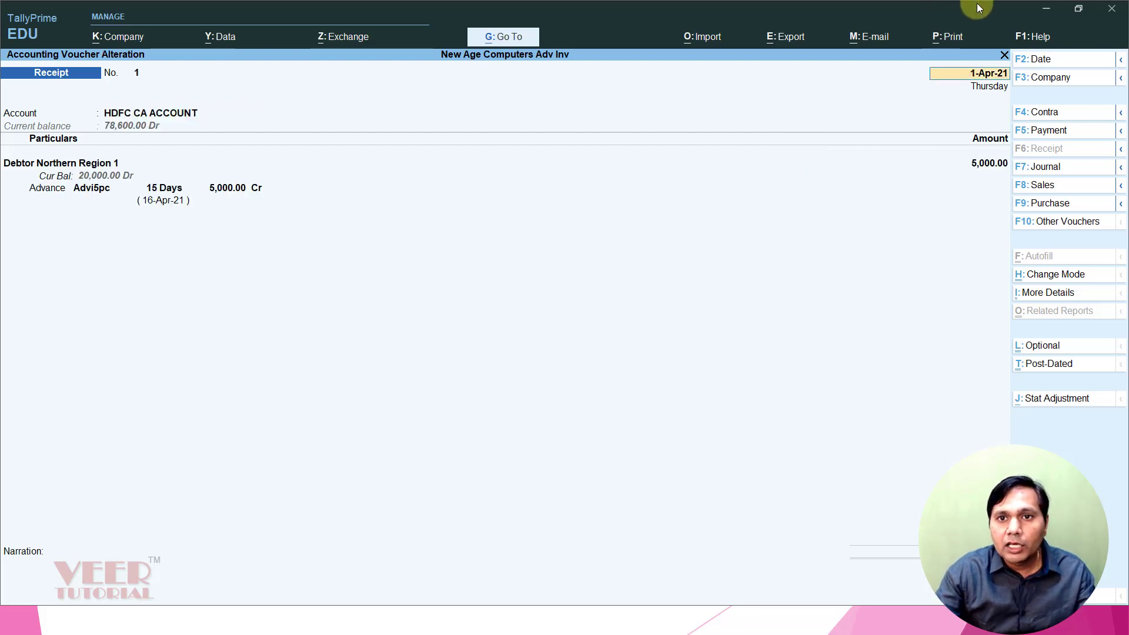
pyautogui.click(956, 44)
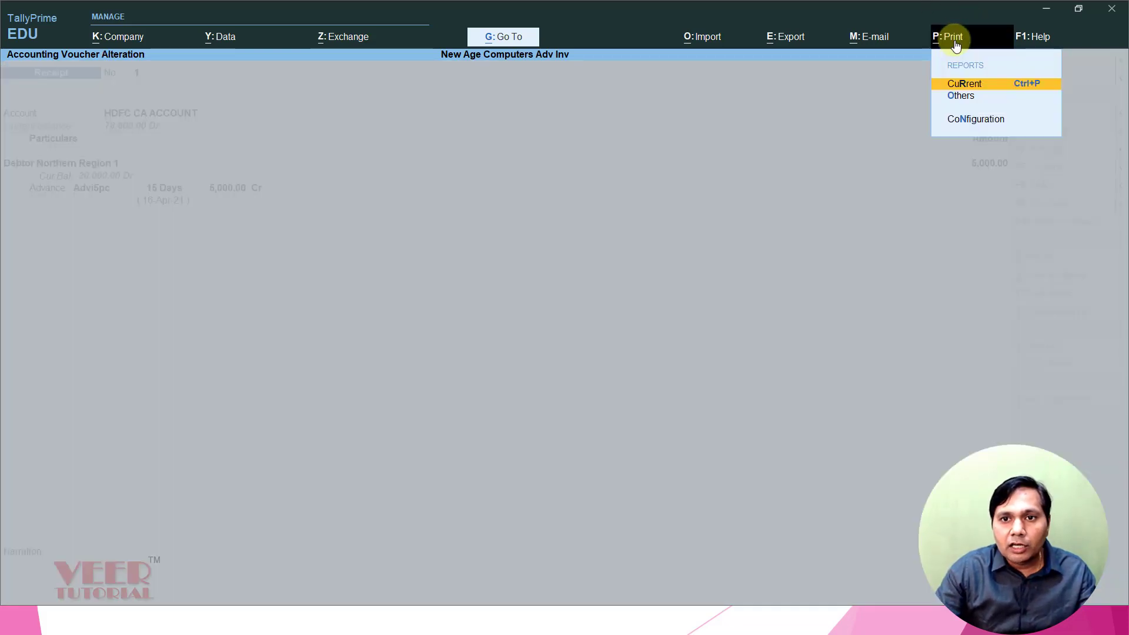
pyautogui.press('Return')
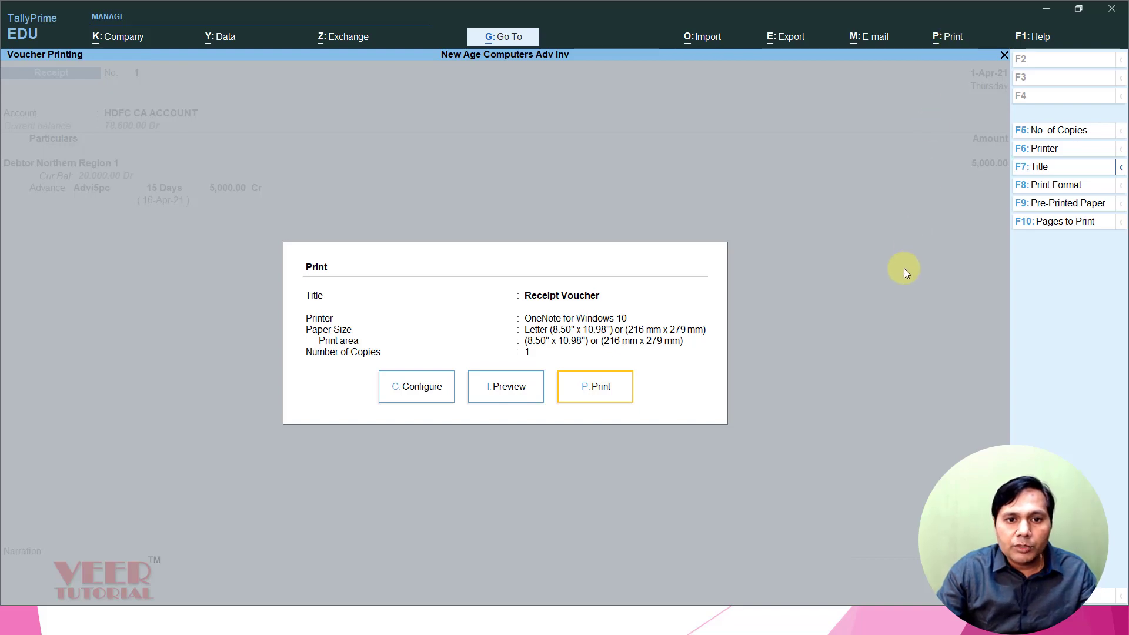
pyautogui.click(416, 394)
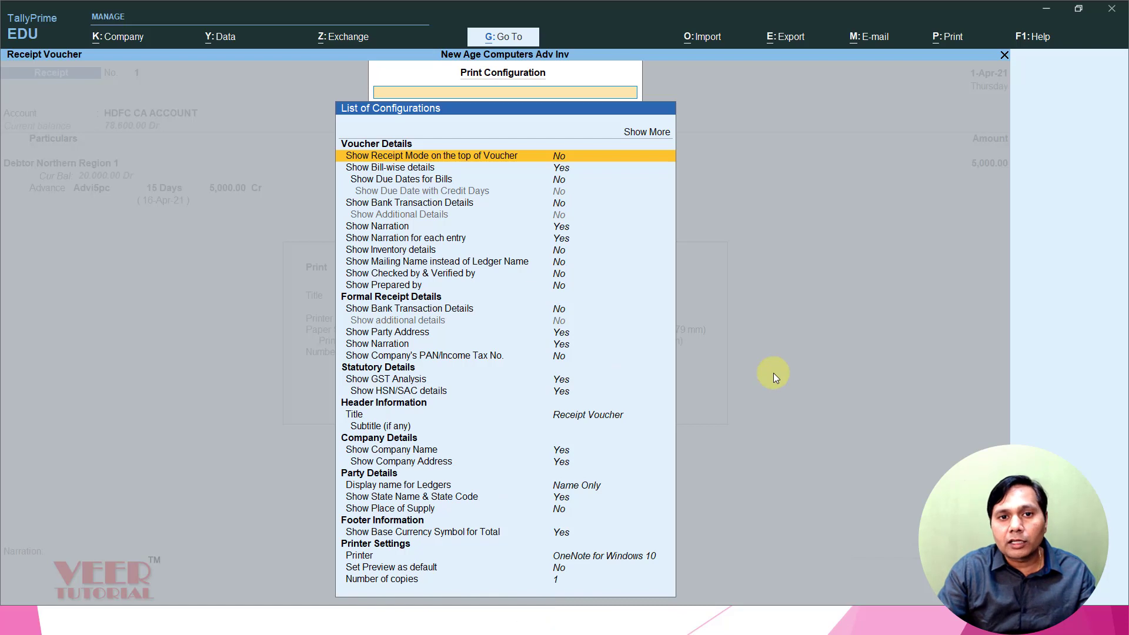
# Set Show Inventory details to Yes in the receipt's print configuration
pyautogui.press('Down')
pyautogui.press('Down')
pyautogui.press('Down')
pyautogui.press('Down')
pyautogui.press('Down')
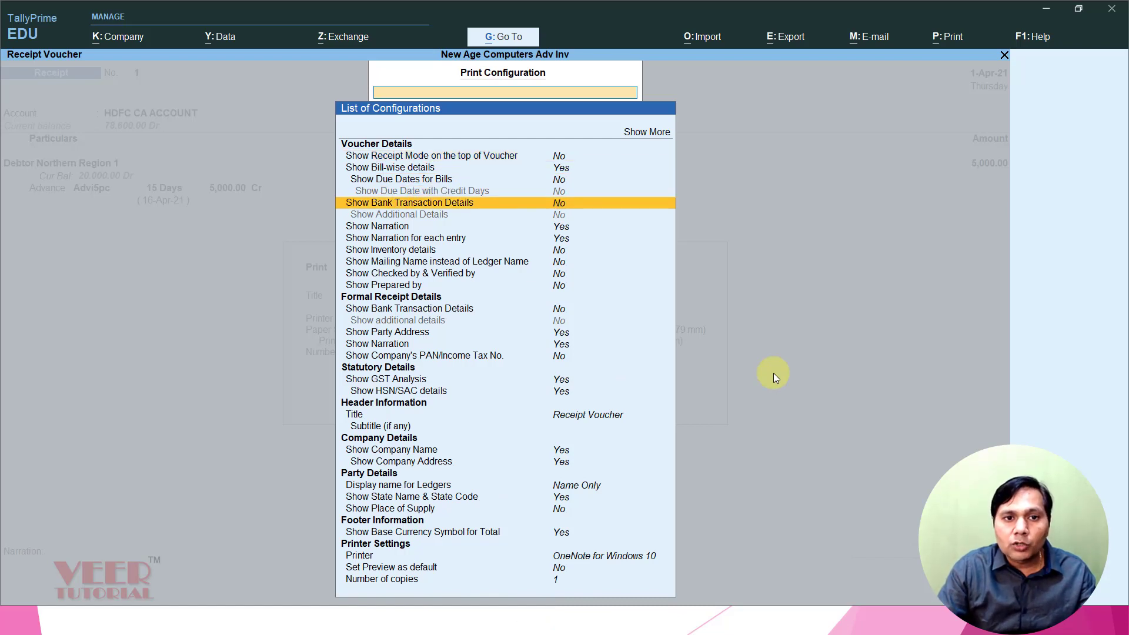
pyautogui.press('Down')
pyautogui.press('Down')
pyautogui.press('Down')
pyautogui.press('Return')
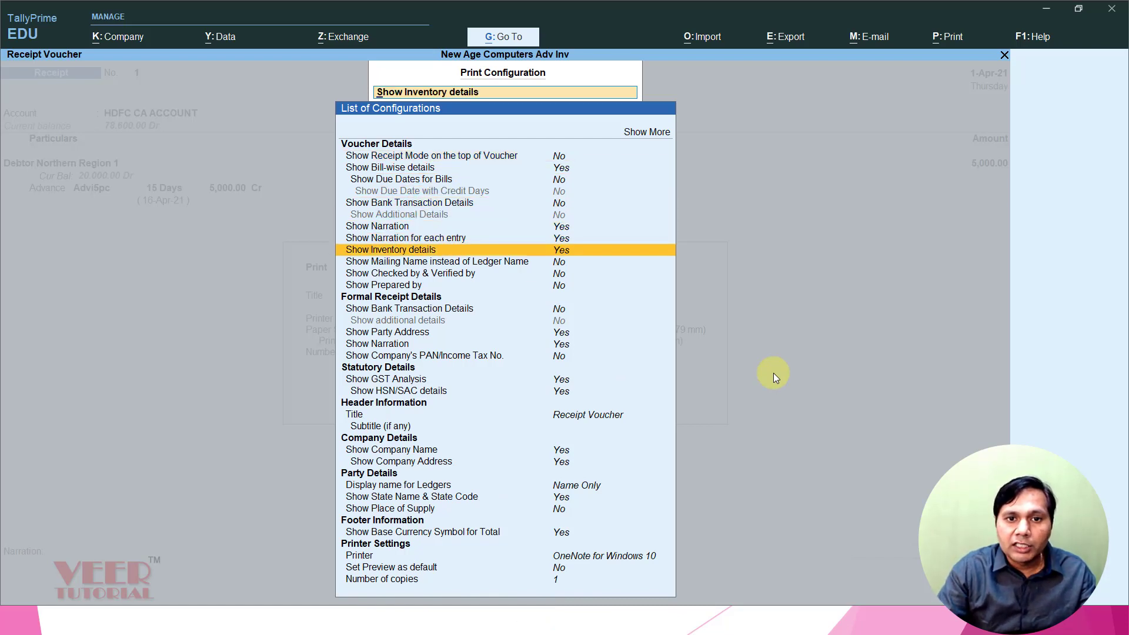
# Examine the remaining print configuration options down to the party details, and close the configuration
pyautogui.press('Down')
pyautogui.press('Down')
pyautogui.press('Down')
pyautogui.press('Down')
pyautogui.press('Down')
pyautogui.press('Down')
pyautogui.press('Down')
pyautogui.press('Down')
pyautogui.press('Down')
pyautogui.press('Down')
pyautogui.press('Down')
pyautogui.press('Down')
pyautogui.press('Down')
pyautogui.press('Down')
pyautogui.press('Down')
pyautogui.press('Down')
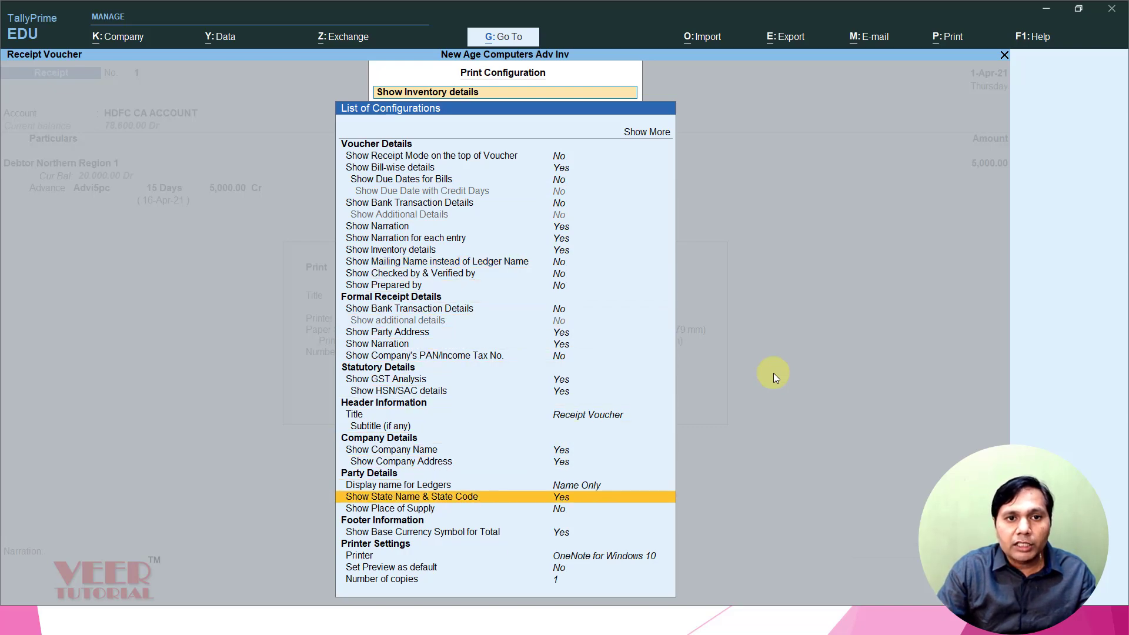
pyautogui.press('Escape')
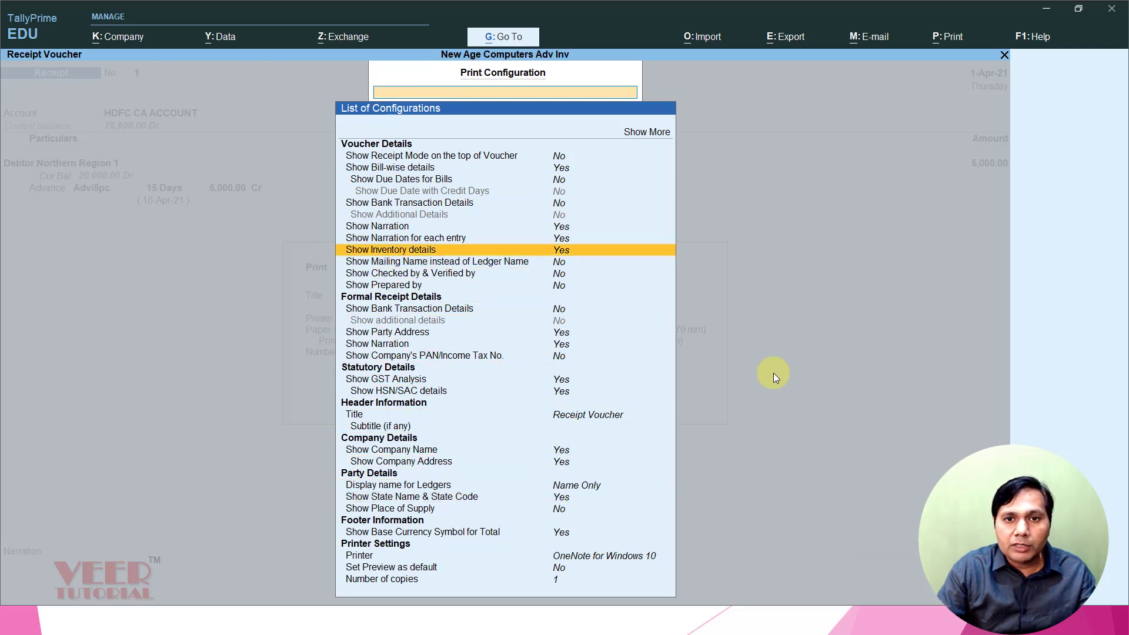
pyautogui.press('Escape')
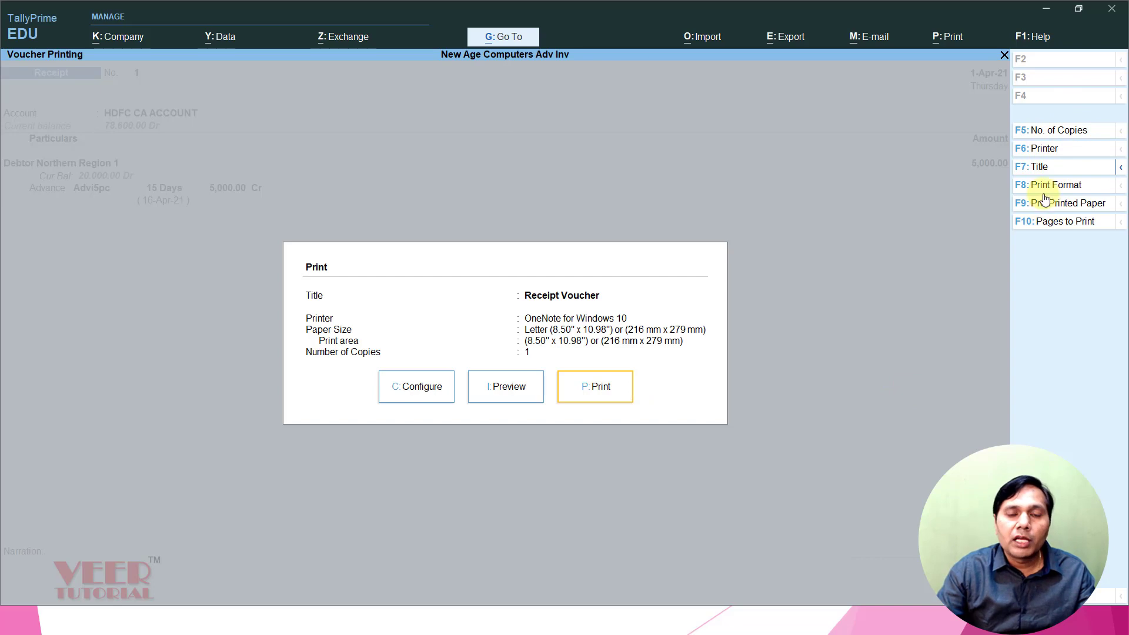
# Leave the print dialog and quit altering receipt voucher 1 to get back to the blank receipt voucher 2
pyautogui.press('Escape')
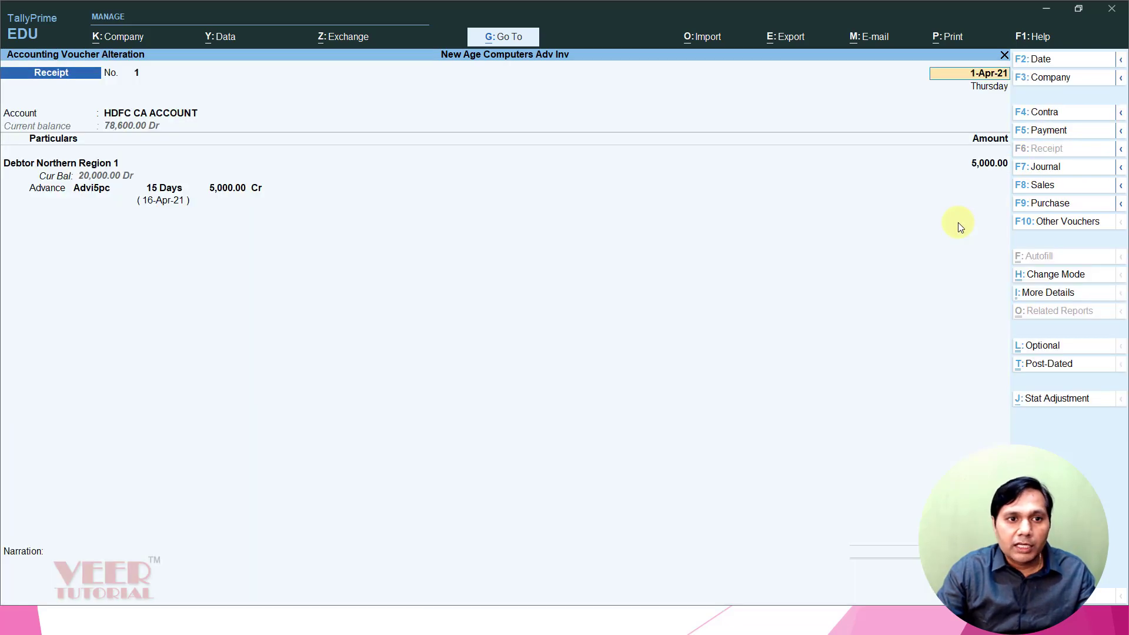
pyautogui.press('Escape')
pyautogui.press('Escape')
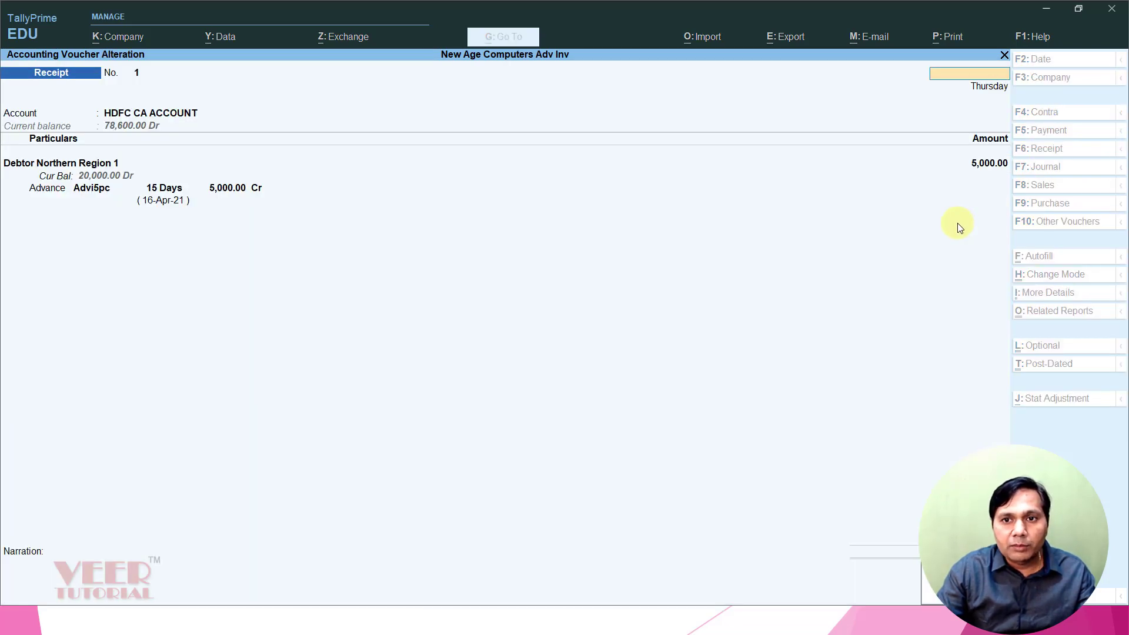
pyautogui.press('Return')
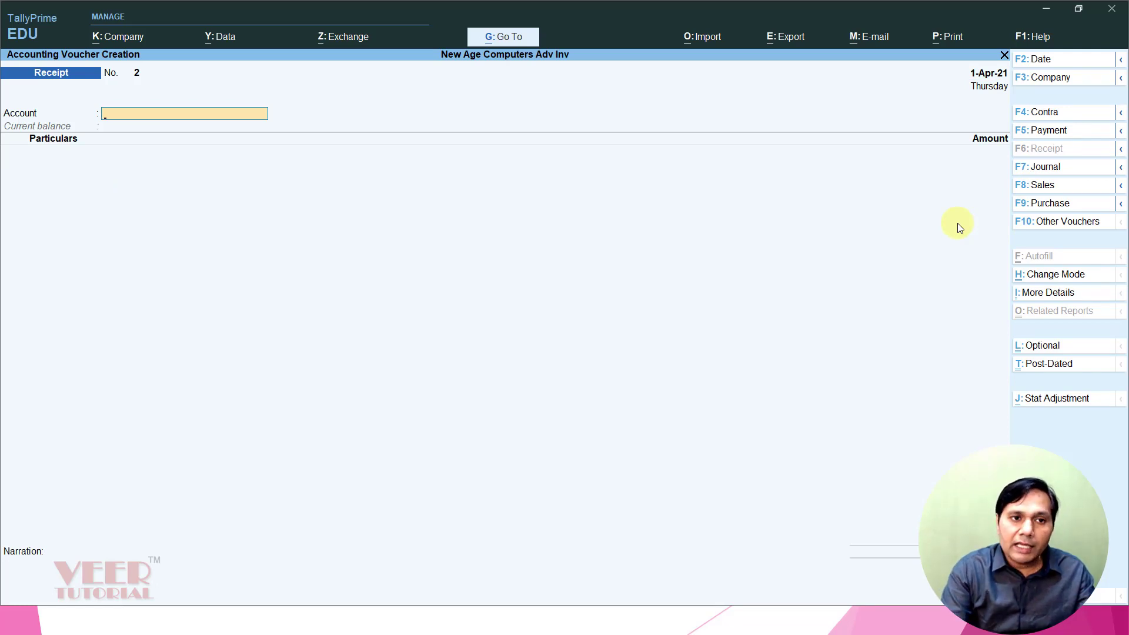
# Set Cash as the receiving account of receipt voucher 2
pyautogui.write('cash')
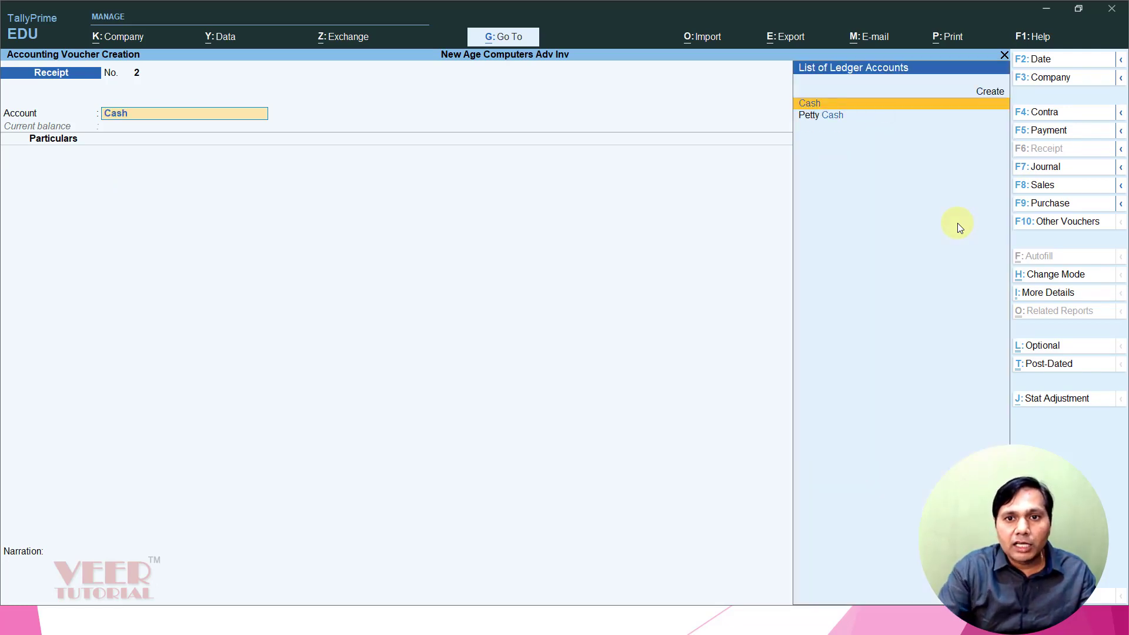
pyautogui.press('Return')
pyautogui.press('Return')
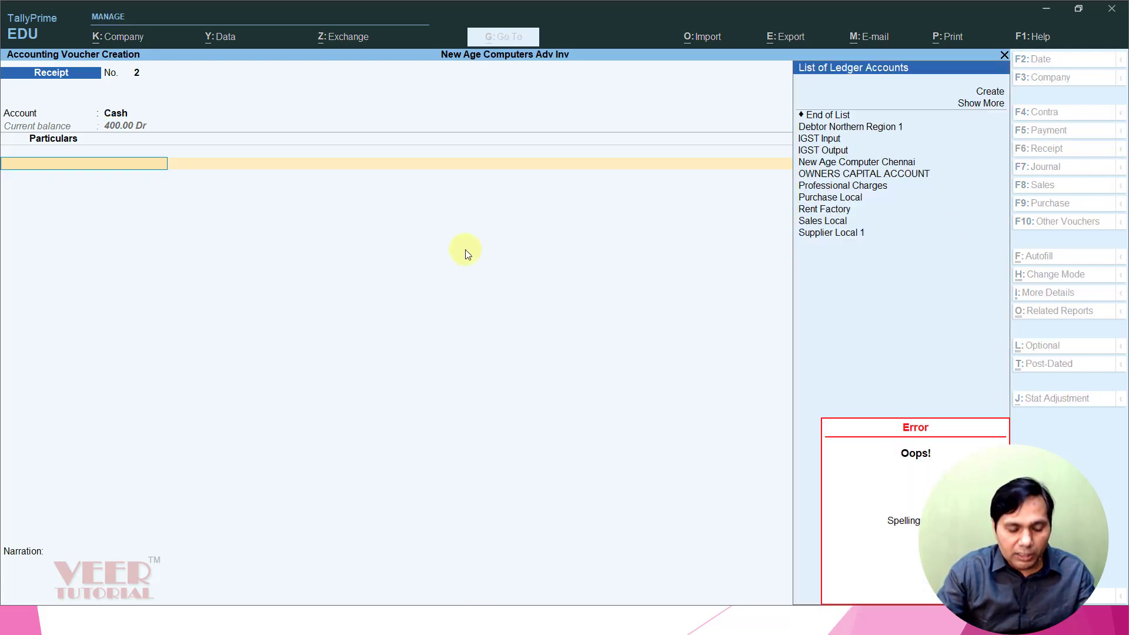
# Create a ledger named Employee No 1 under the Current Assets group from the voucher's particulars
pyautogui.hotkey('alt', 'c')
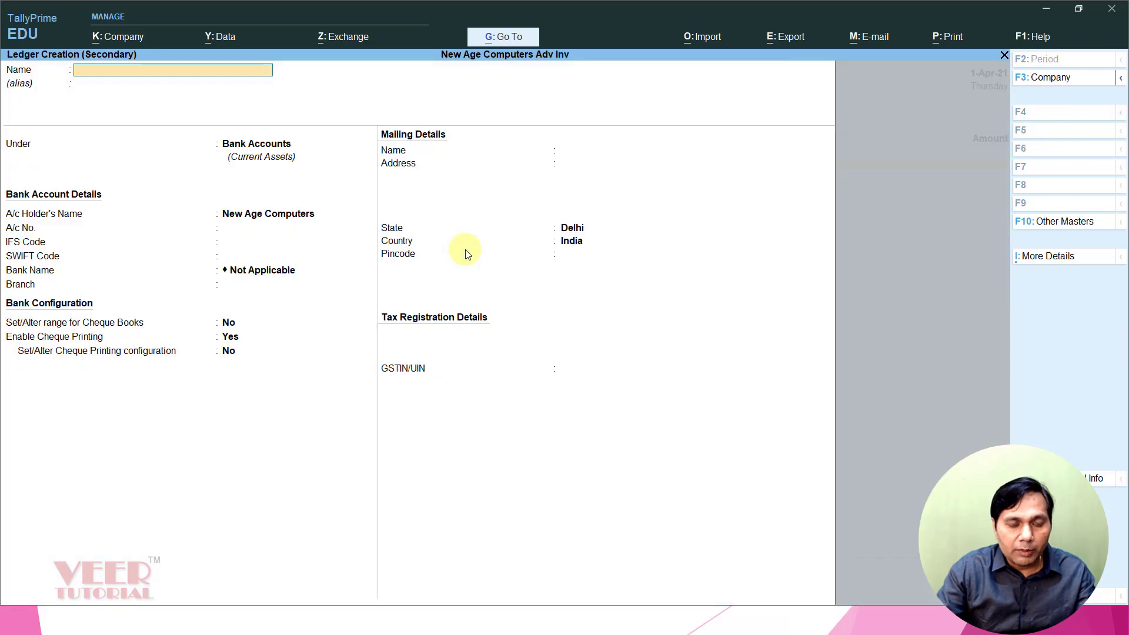
pyautogui.write('Employee')
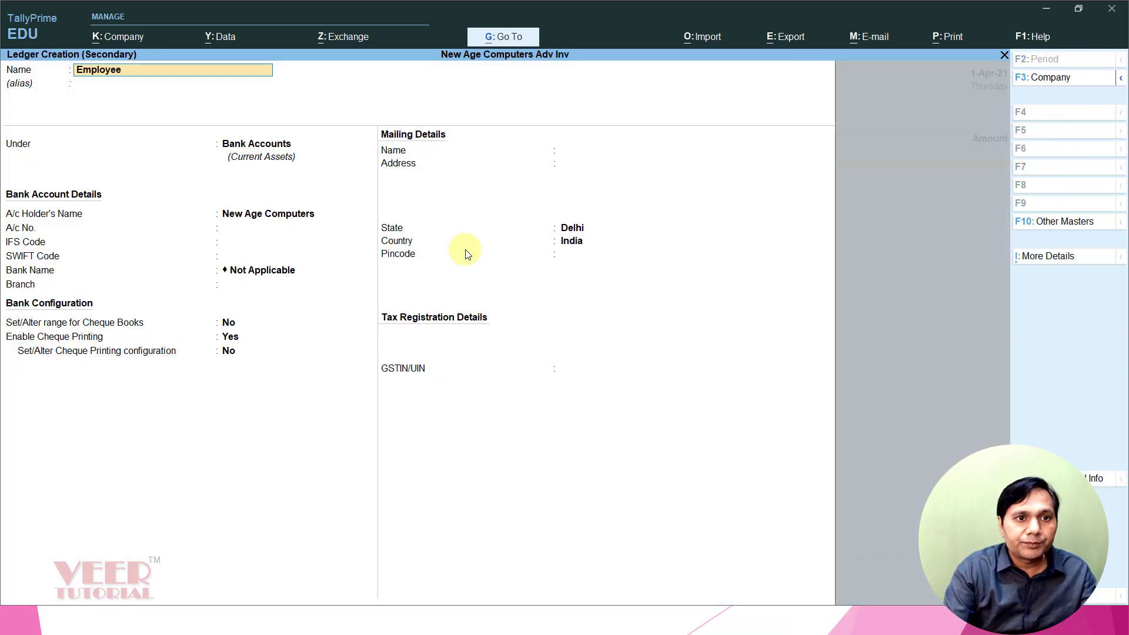
pyautogui.write(' No')
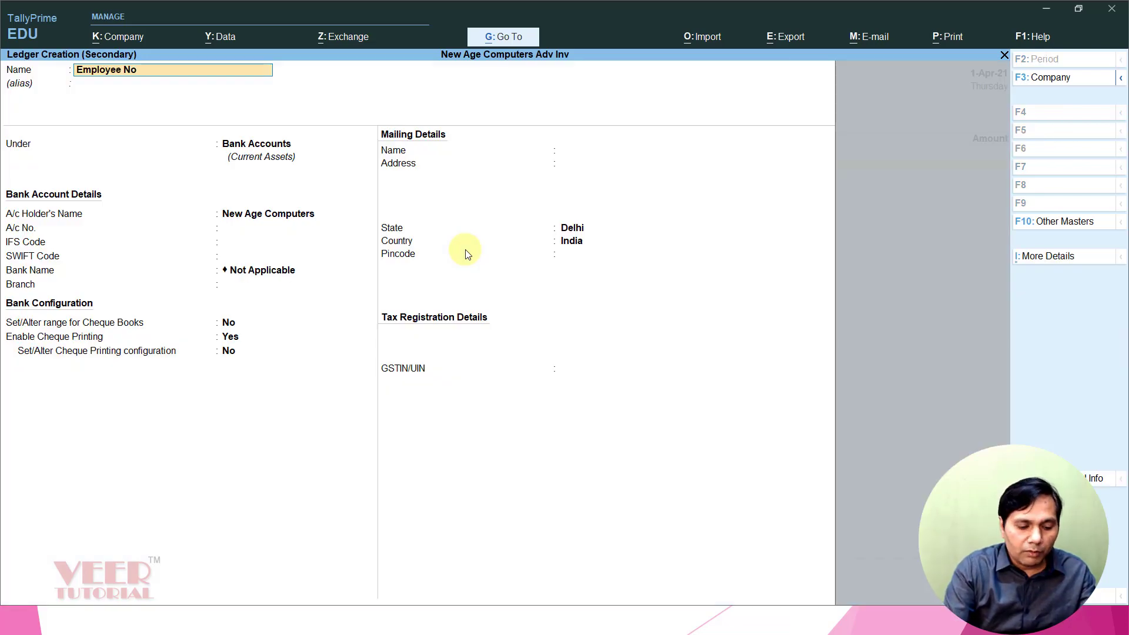
pyautogui.press('Return')
pyautogui.press('Return')
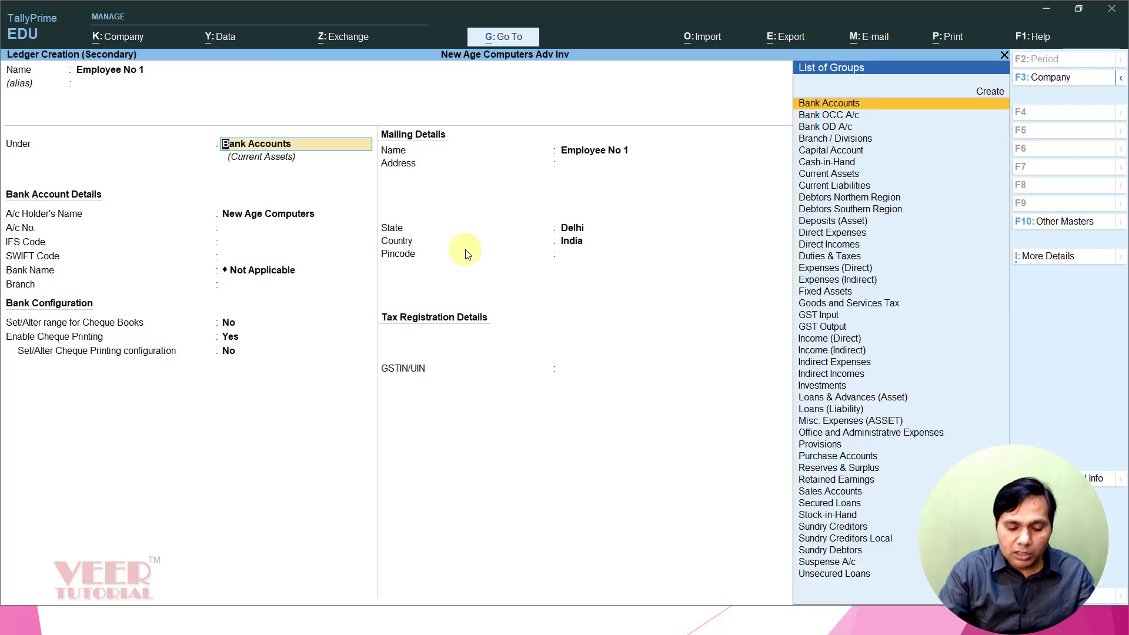
pyautogui.write('Cur')
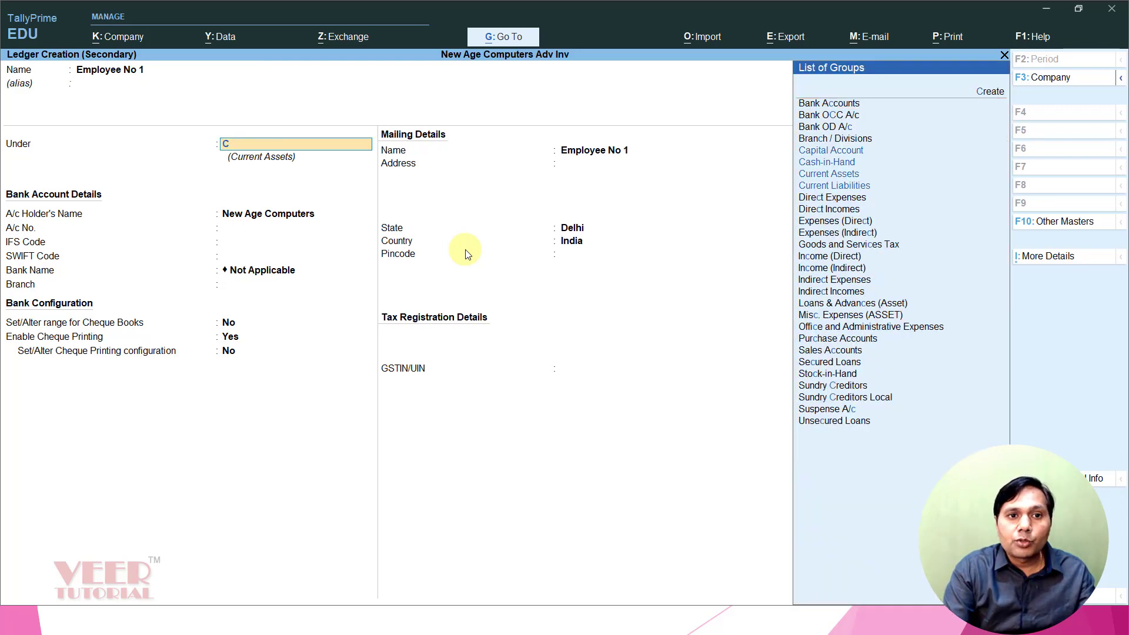
pyautogui.press('Return')
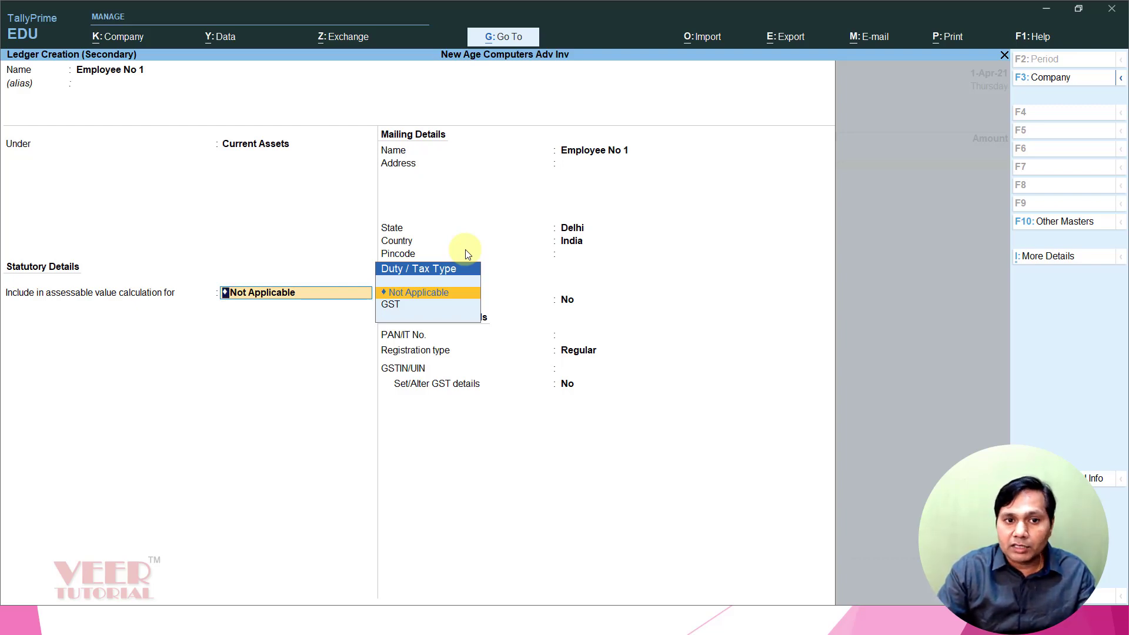
# Keep the ledger's assessable value calculation as Not Applicable and accept its default mailing details, with Delhi as the state
pyautogui.press('Return')
pyautogui.press('Return')
pyautogui.press('Return')
pyautogui.press('Return')
pyautogui.press('Return')
pyautogui.press('Return')
pyautogui.press('Return')
pyautogui.press('Return')
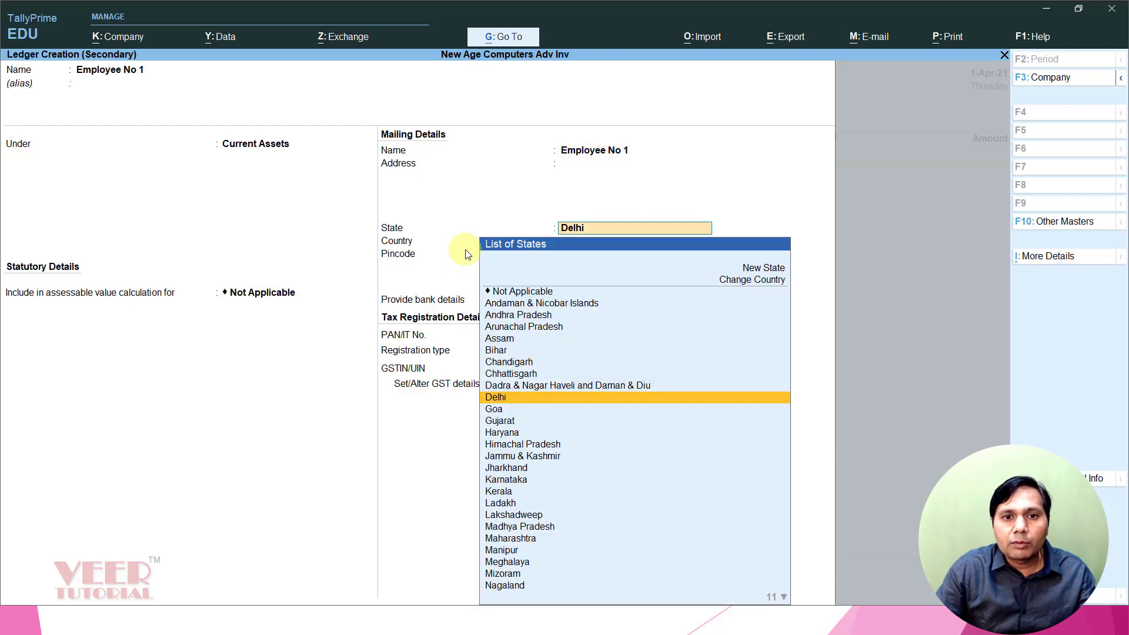
# Set the employee ledger's registration type to Unknown, leave GST details at No, and save the ledger
pyautogui.press('Return')
pyautogui.press('Up')
pyautogui.press('Up')
pyautogui.press('Up')
pyautogui.press('Return')
pyautogui.press('Return')
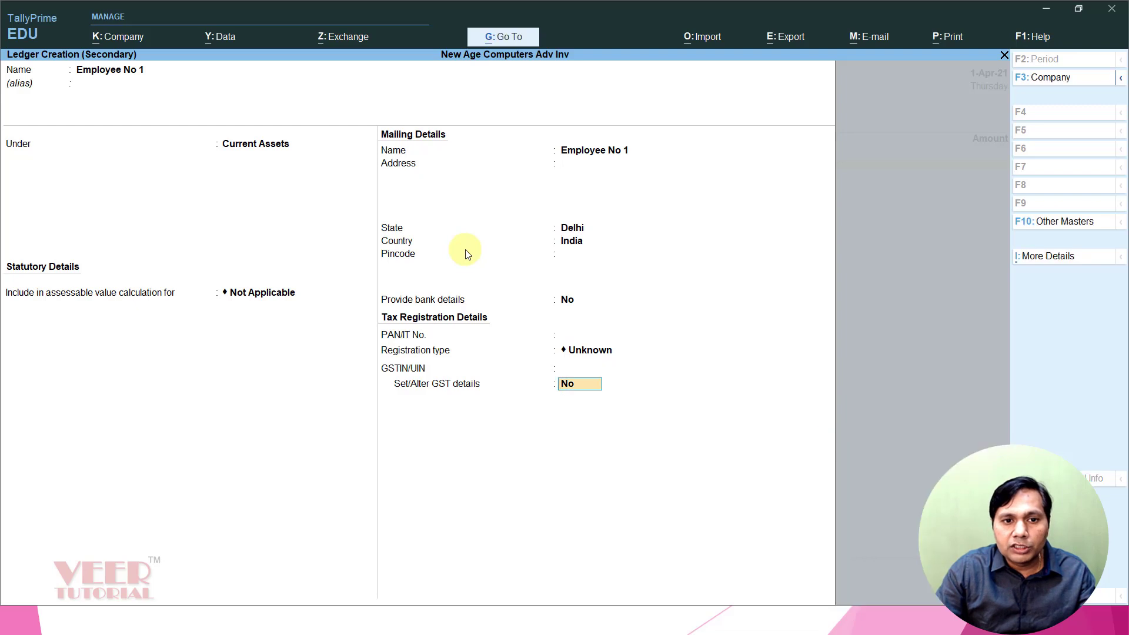
pyautogui.press('Return')
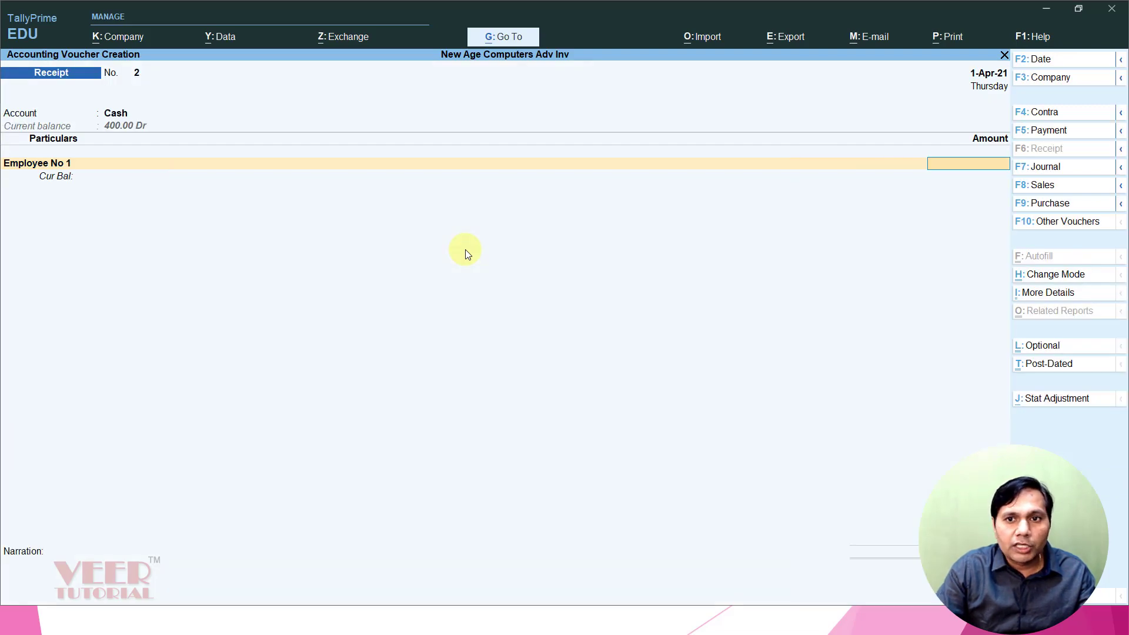
# Enter 2500 as the amount received from Employee No 1
pyautogui.write('2500')
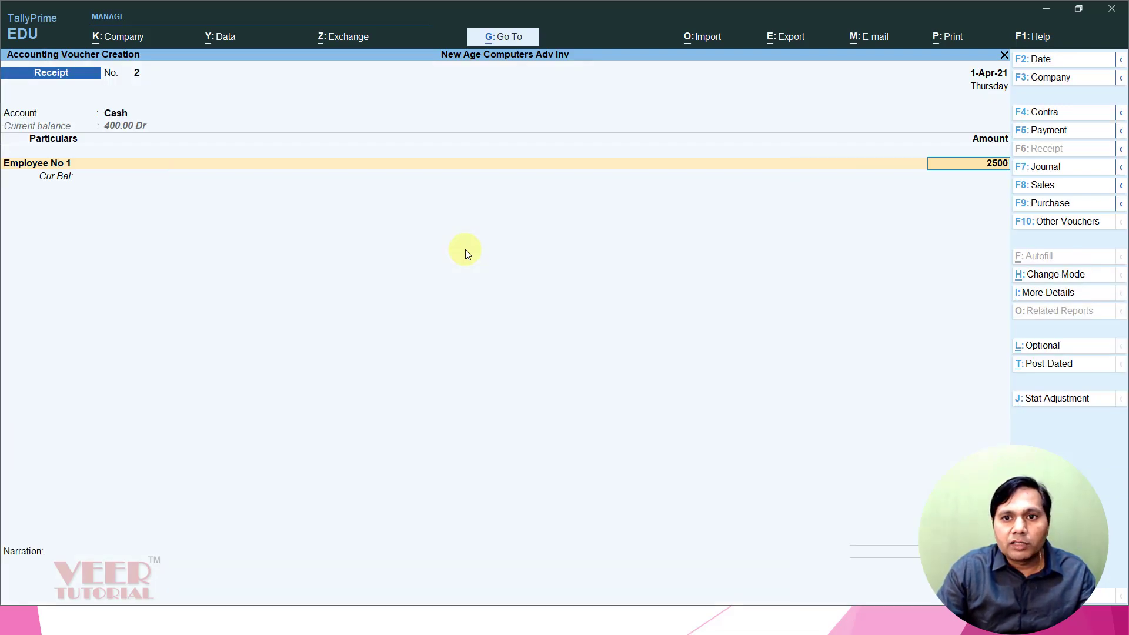
pyautogui.press('Return')
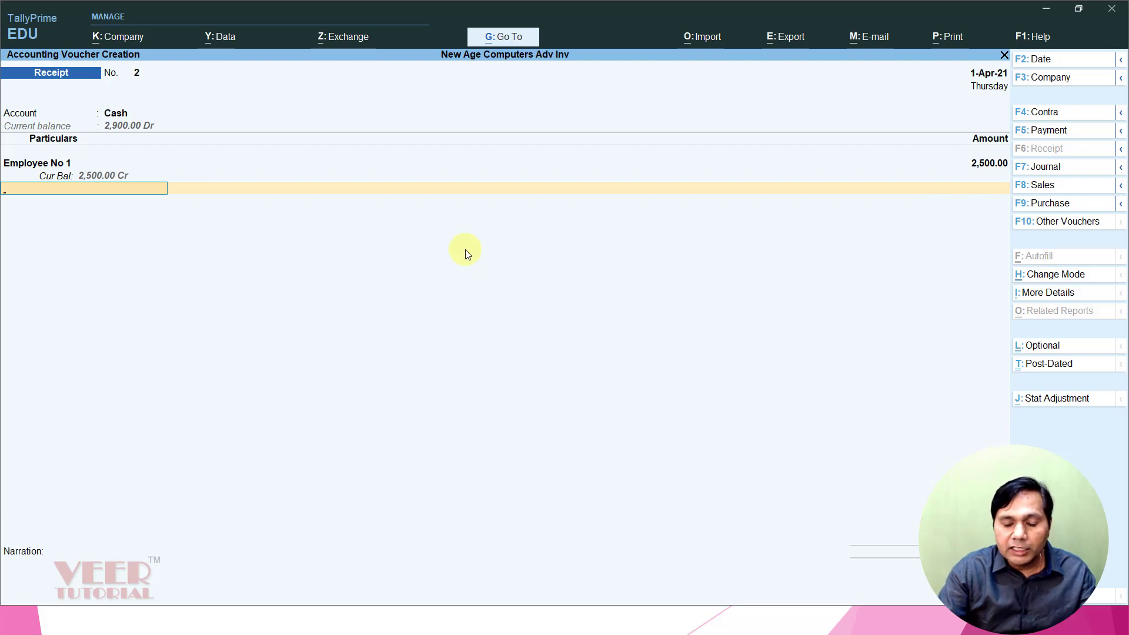
# Alter the Employee No 1 ledger from the voucher to give it an opening balance of 10000, and save it
pyautogui.press('Up')
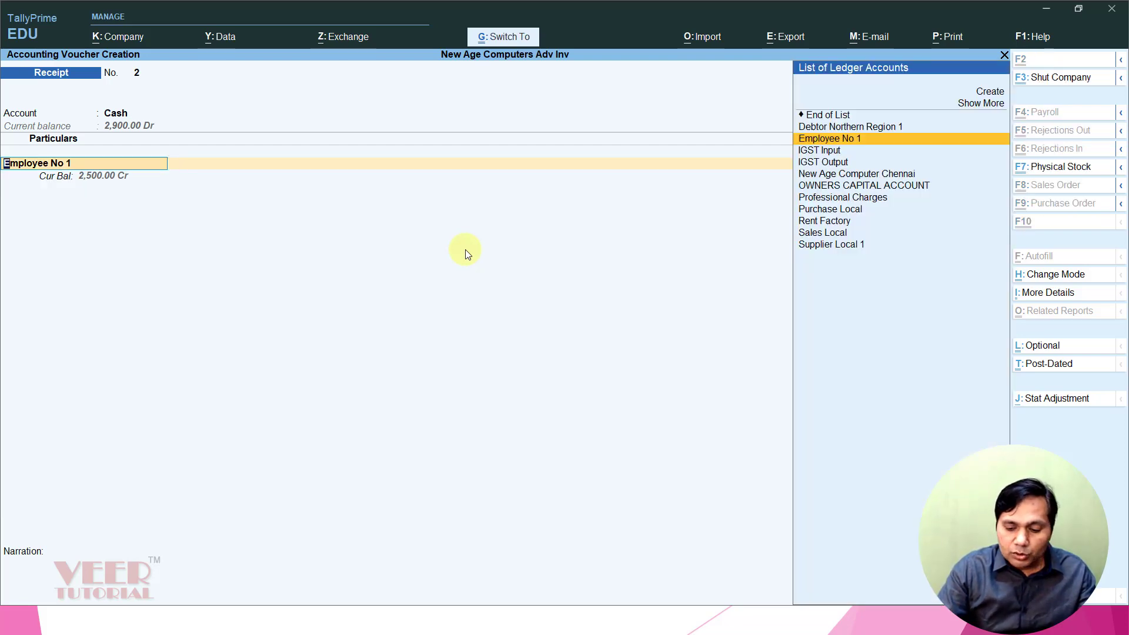
pyautogui.hotkey('ctrl', 'Return')
pyautogui.press('Return')
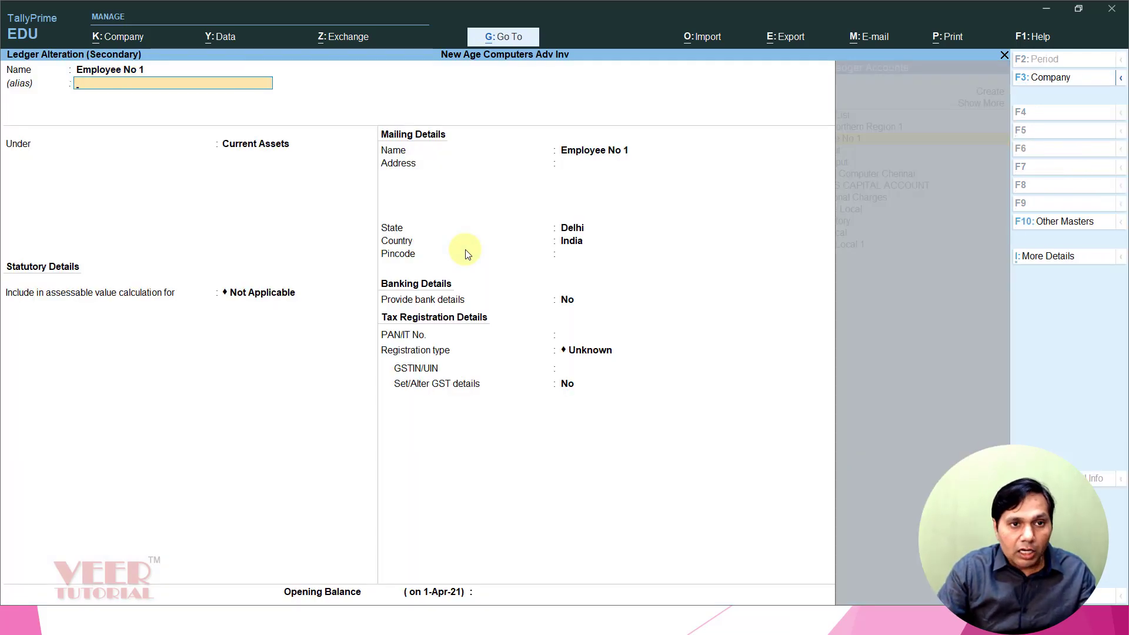
pyautogui.press('Return')
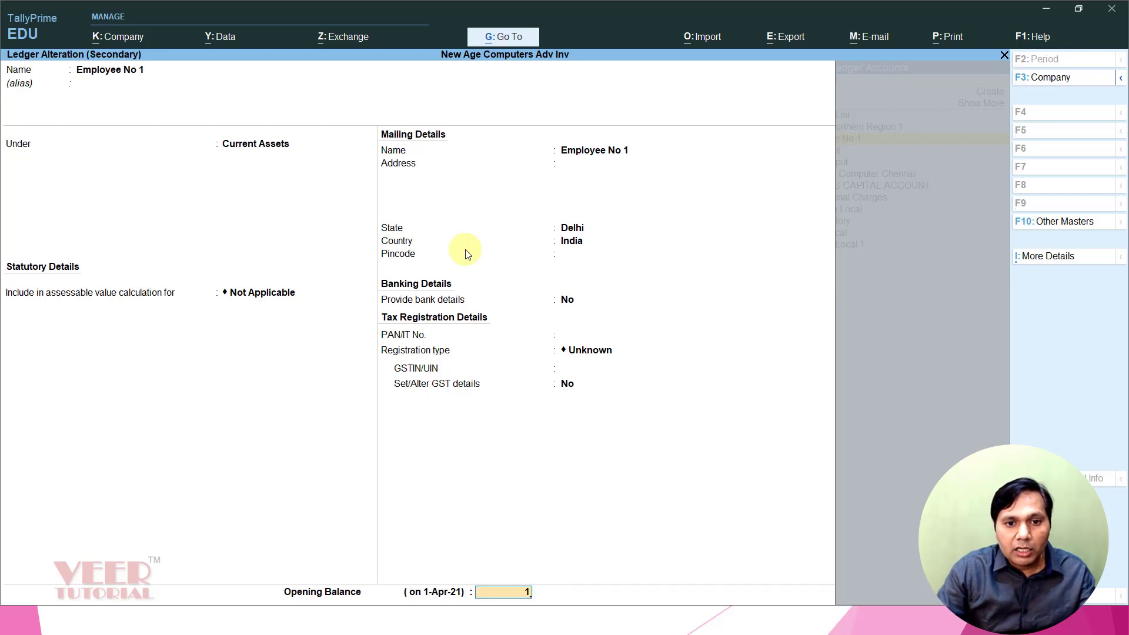
pyautogui.write('10000')
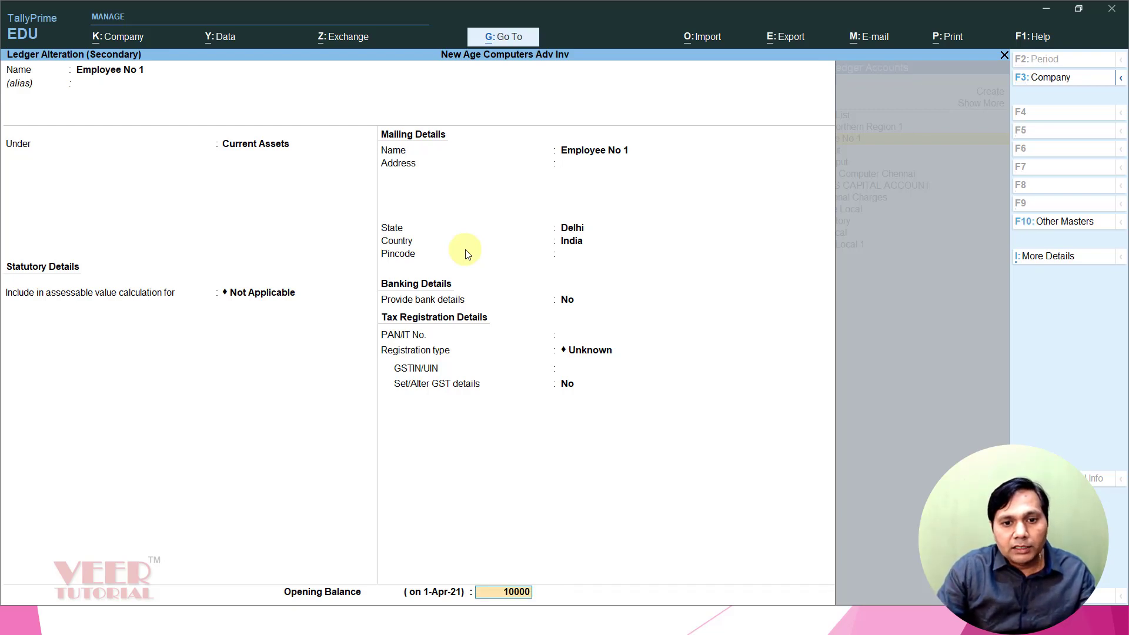
pyautogui.press('Return')
pyautogui.press('Return')
pyautogui.press('Return')
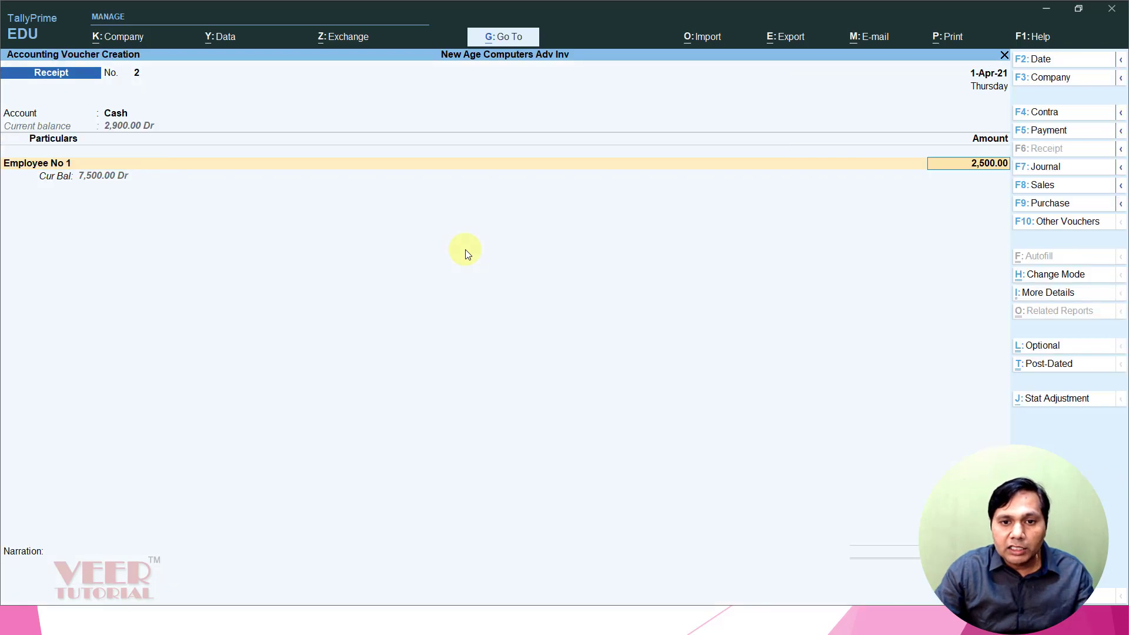
# Finish the particulars of receipt voucher 2 and save it with an empty narration
pyautogui.press('Return')
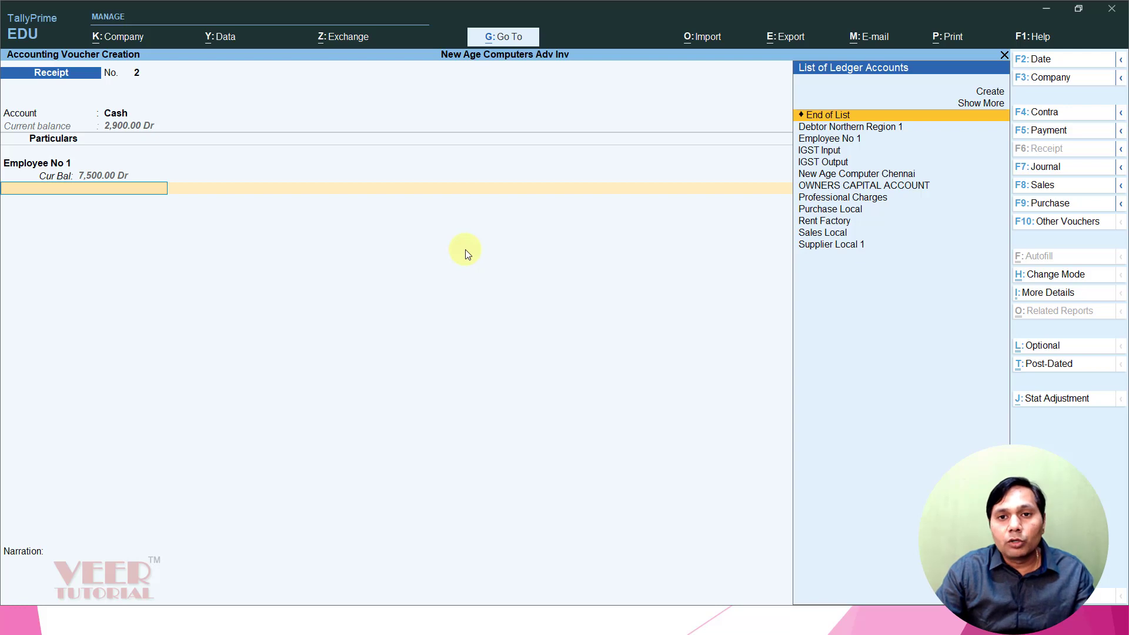
pyautogui.press('Return')
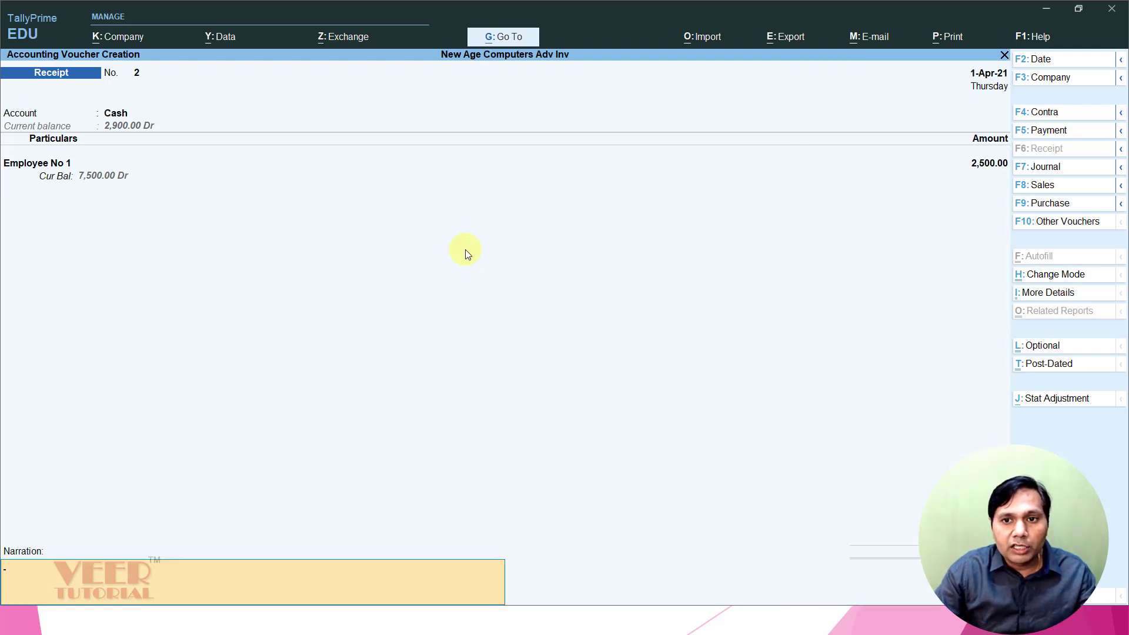
pyautogui.press('Return')
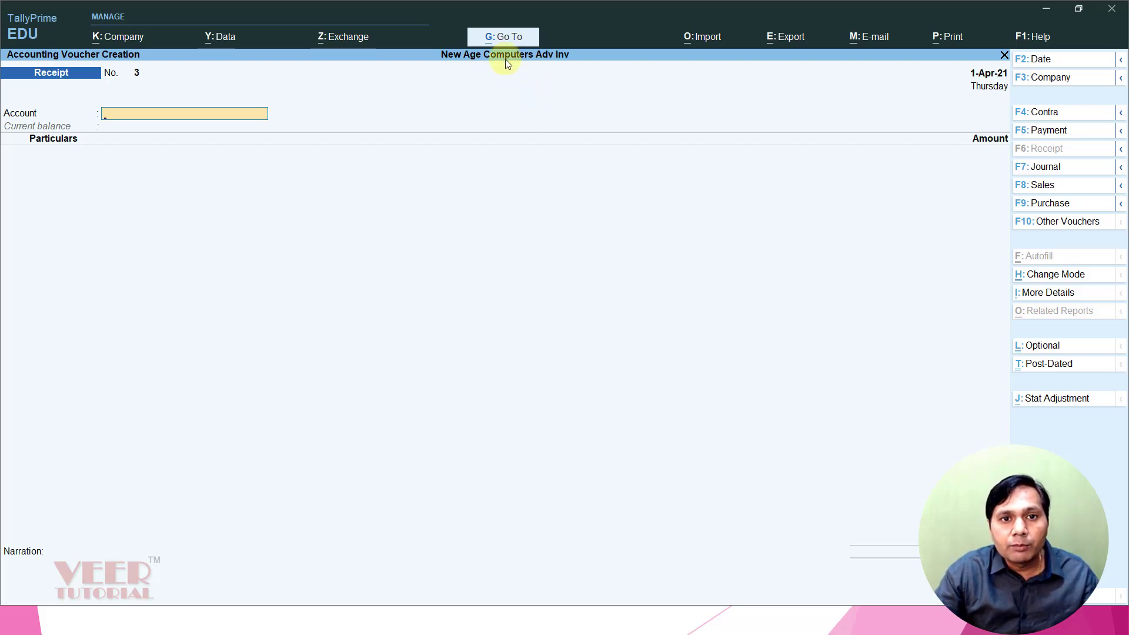
# Open the Receivables & Payables Reports group in the list of reports
pyautogui.hotkey('alt', 'g')
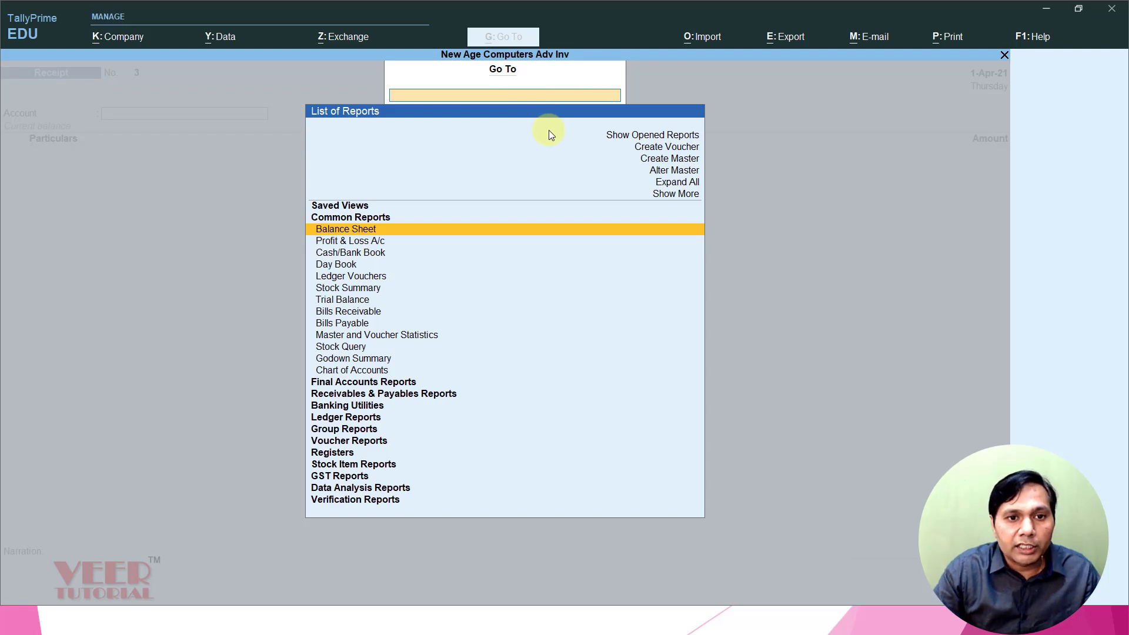
pyautogui.press('Escape')
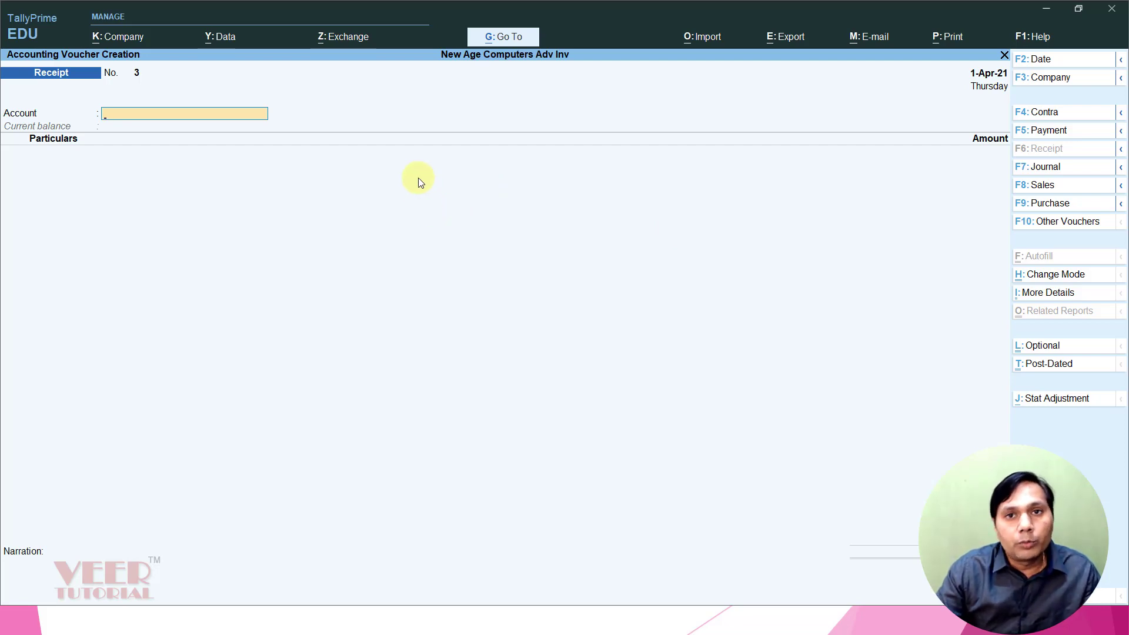
pyautogui.click(509, 39)
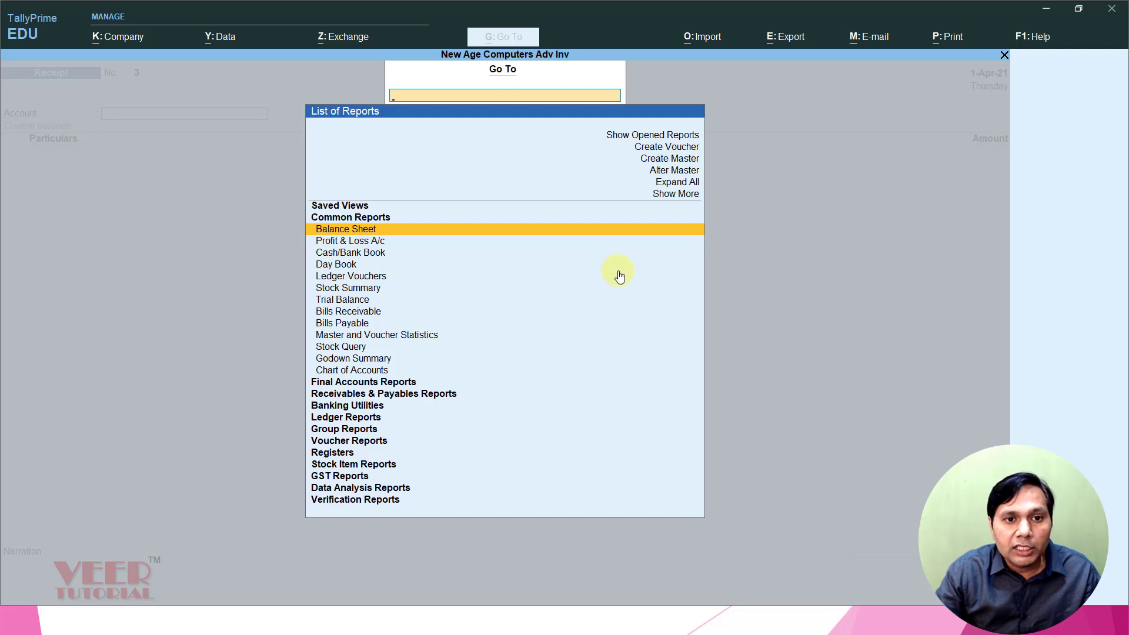
pyautogui.press('Down')
pyautogui.press('Down')
pyautogui.press('Down')
pyautogui.press('Down')
pyautogui.press('Down')
pyautogui.press('Down')
pyautogui.press('Down')
pyautogui.press('Down')
pyautogui.press('Down')
pyautogui.press('Down')
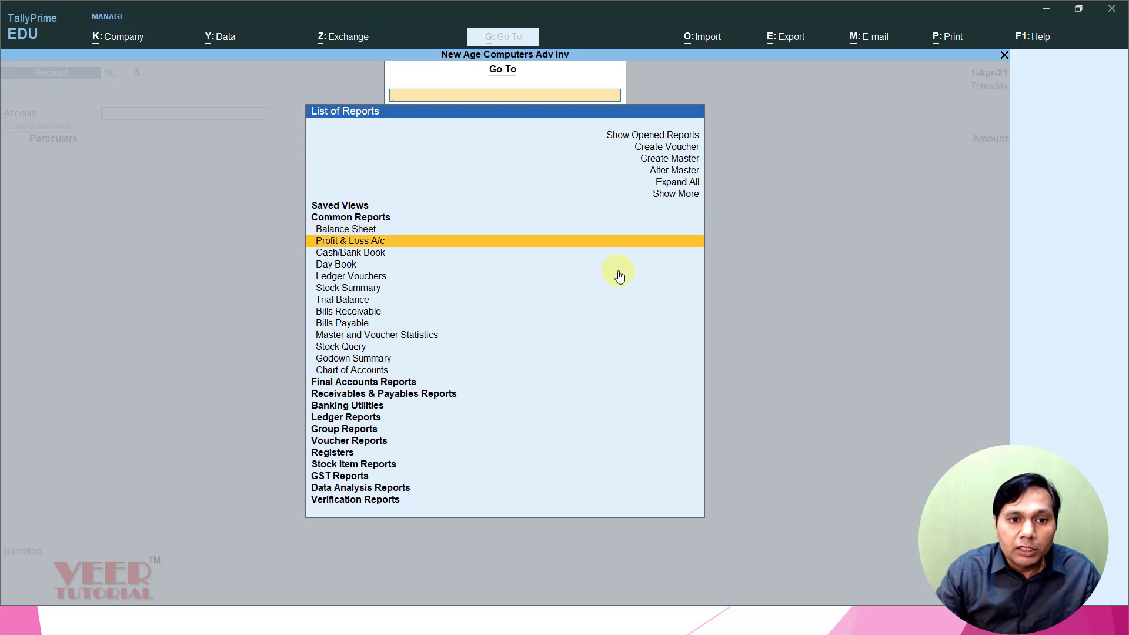
pyautogui.press('Down')
pyautogui.press('Down')
pyautogui.press('Down')
pyautogui.press('Down')
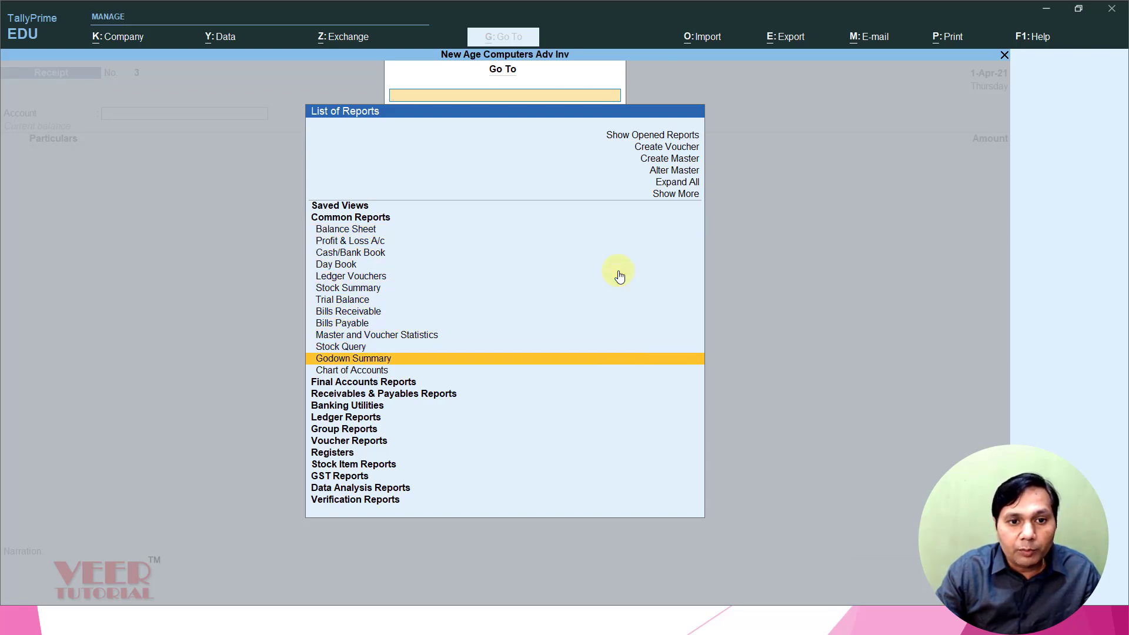
pyautogui.press('Return')
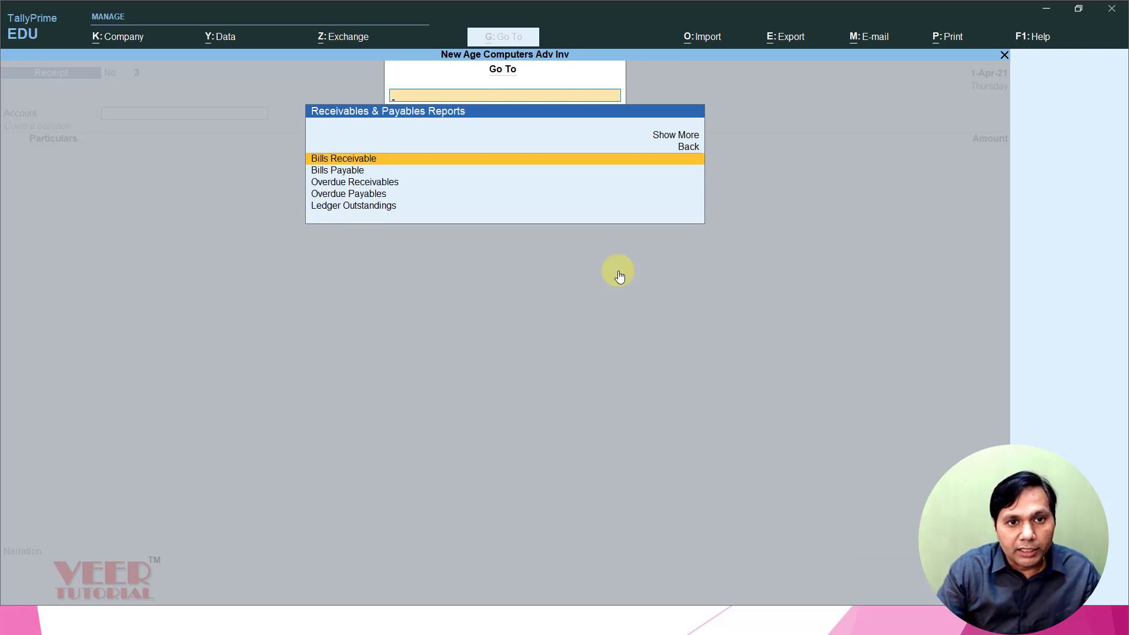
# Open the Ledger Outstandings report for Debtor Northern Region 1
pyautogui.press('Down')
pyautogui.press('Down')
pyautogui.press('Down')
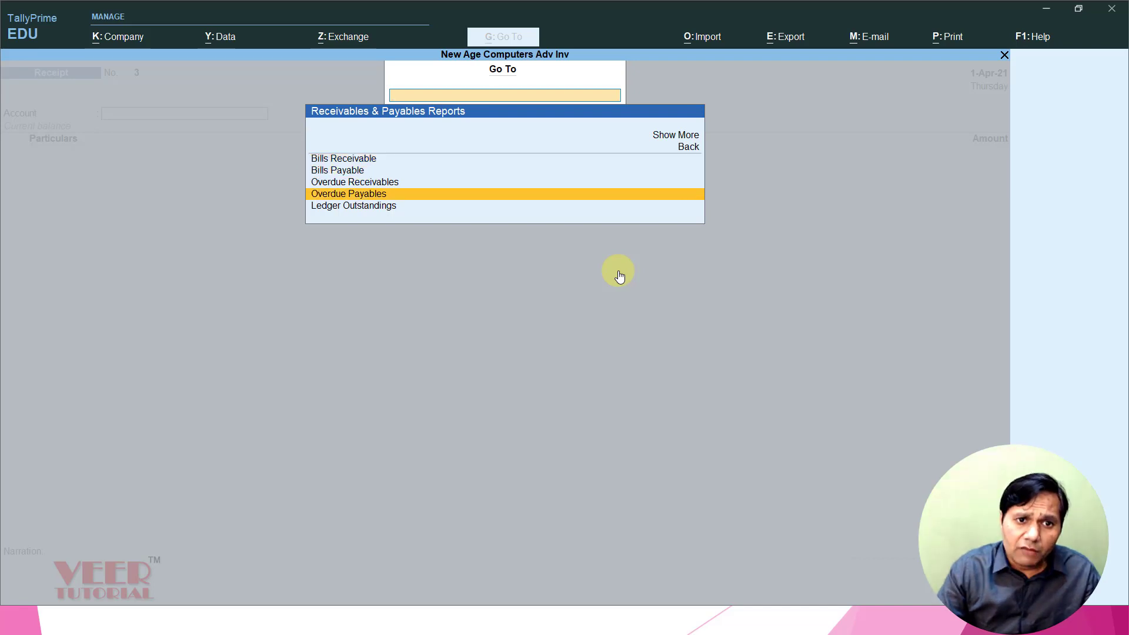
pyautogui.press('Down')
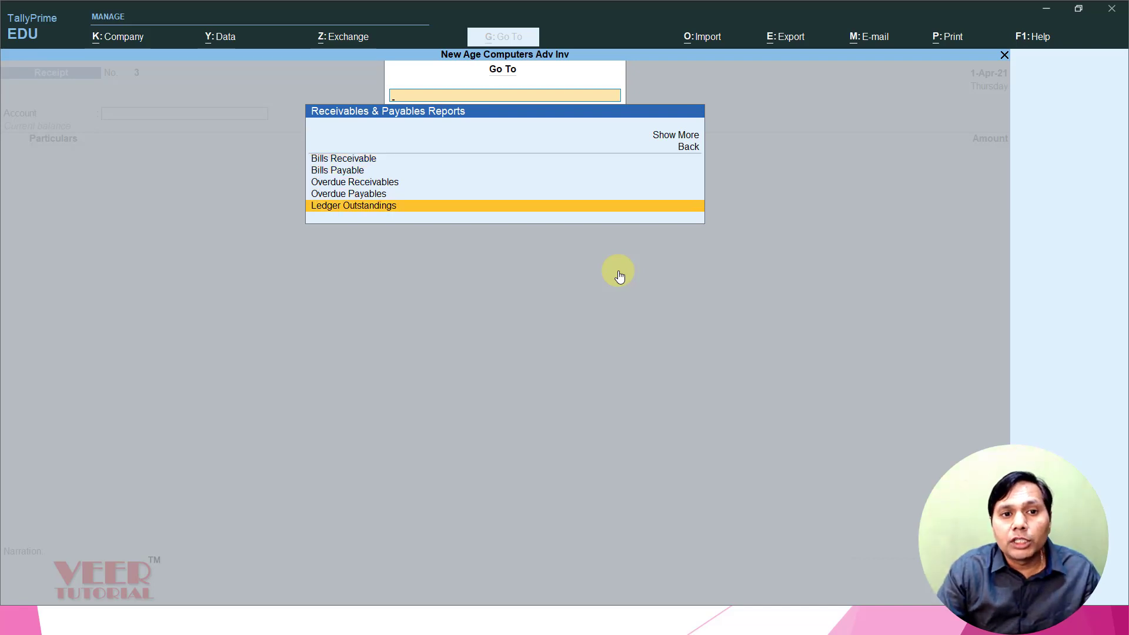
pyautogui.press('Return')
pyautogui.press('Down')
pyautogui.press('Up')
pyautogui.press('Return')
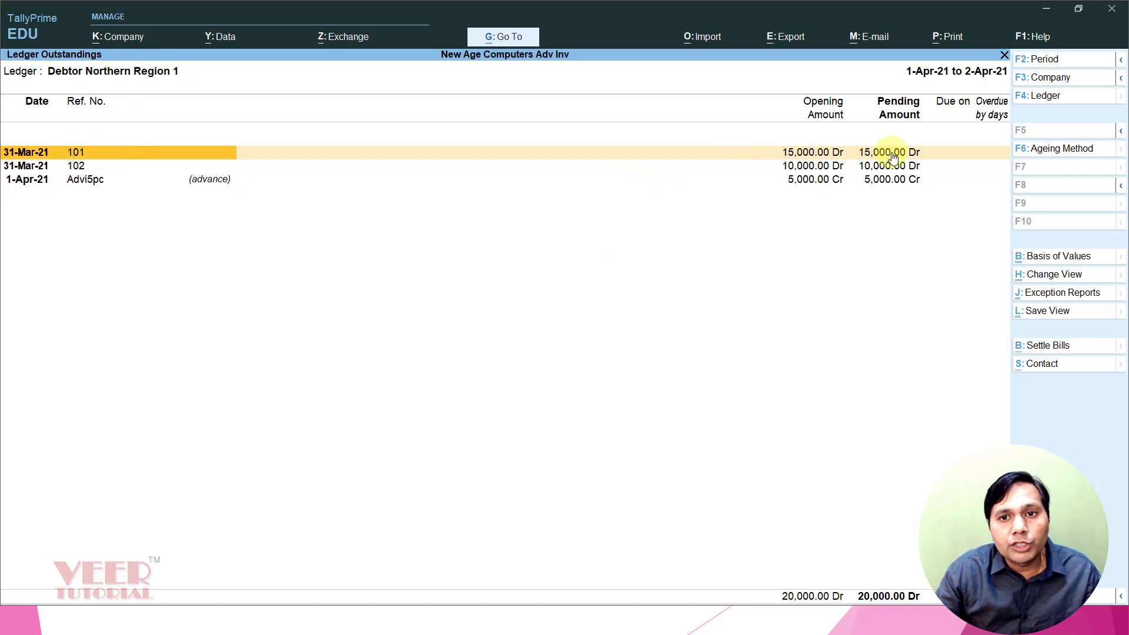
# Examine the pending amounts of bills 101 and 102 and the advance Advi5pc, and return to the blank receipt voucher
pyautogui.press('Down')
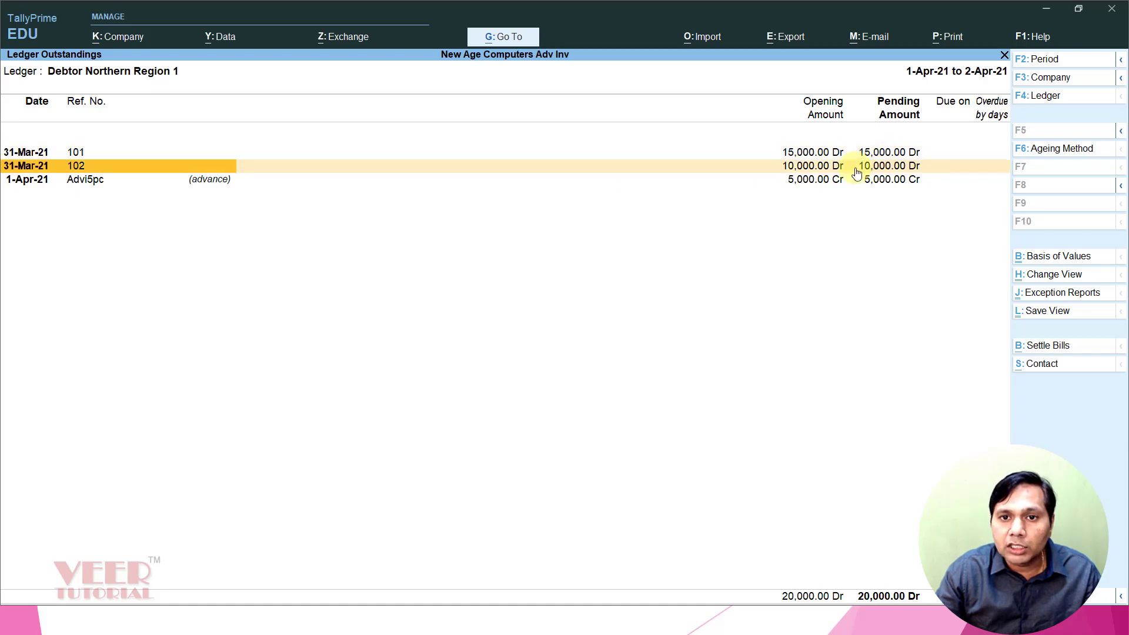
pyautogui.press('Down')
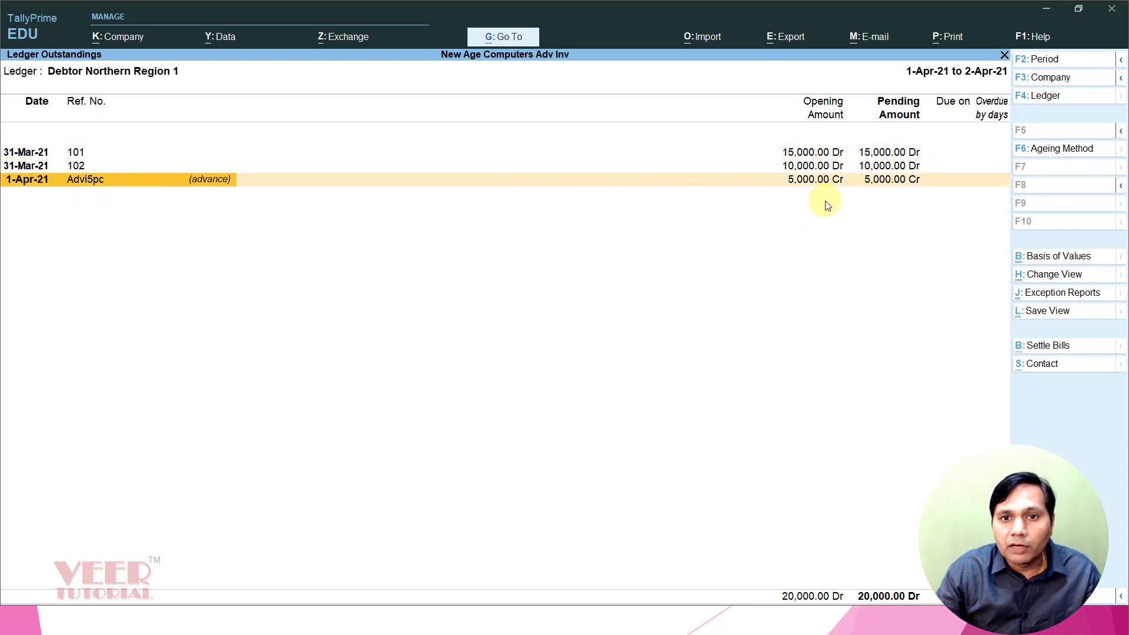
pyautogui.click(880, 156)
pyautogui.click(880, 166)
pyautogui.click(880, 152)
pyautogui.click(880, 166)
pyautogui.click(881, 152)
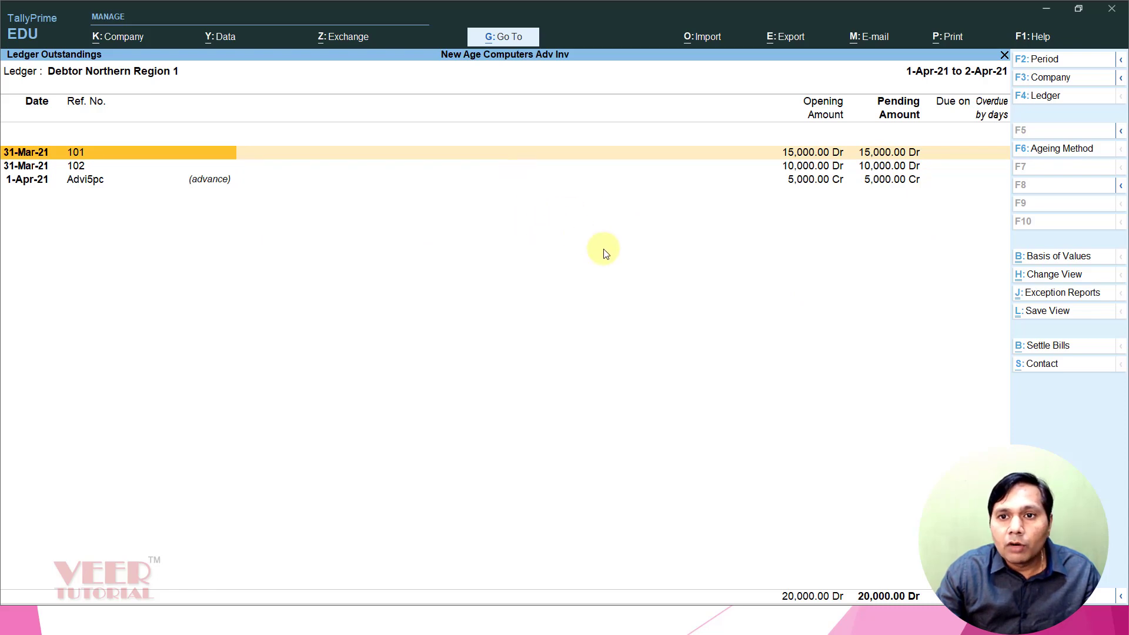
pyautogui.press('Escape')
pyautogui.press('Escape')
pyautogui.press('Escape')
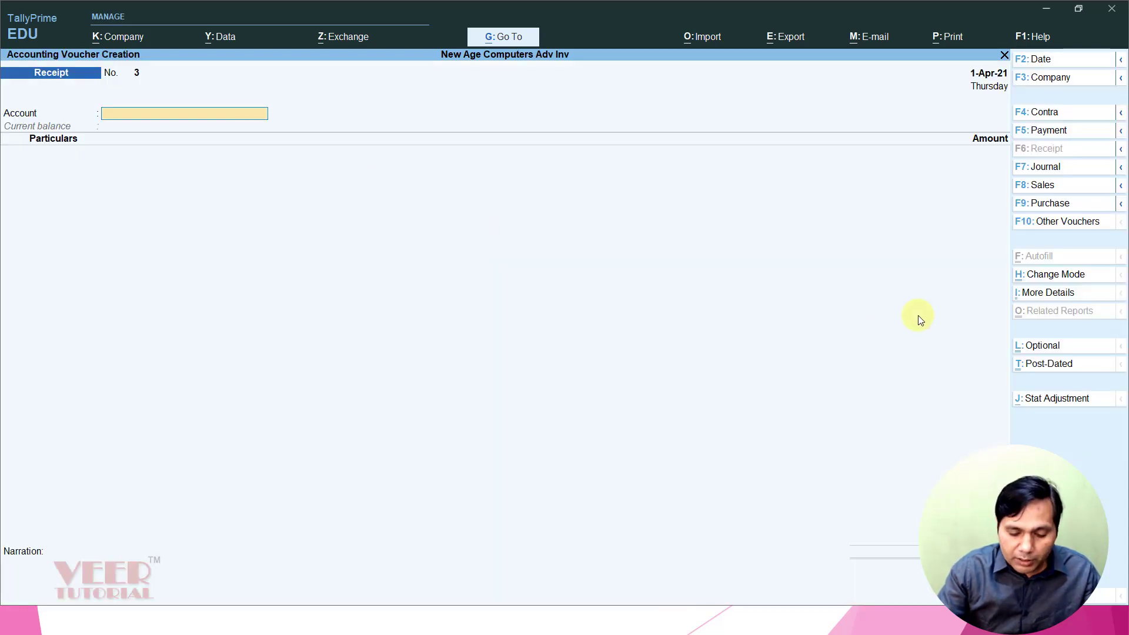
# Set HDFC CA ACCOUNT as the receiving account of receipt voucher 3
pyautogui.write('hdf')
pyautogui.press('Return')
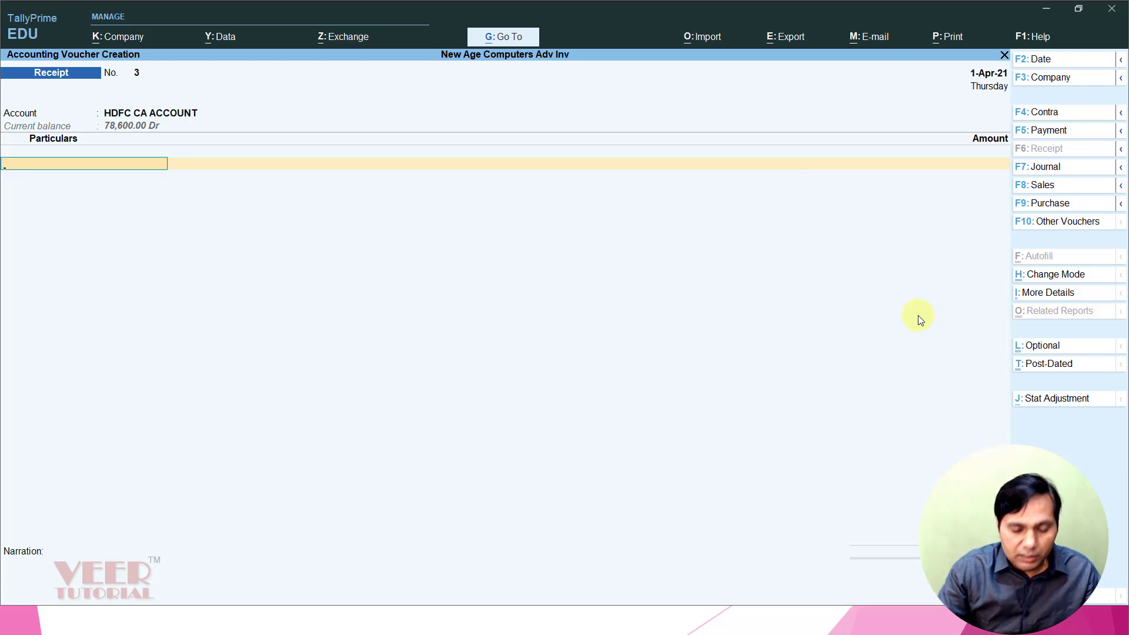
# Credit Debtor Northern Region 1 with 25,000 in the receipt voucher
pyautogui.write('De')
pyautogui.press('Return')
pyautogui.write('25,000')
pyautogui.press('Return')
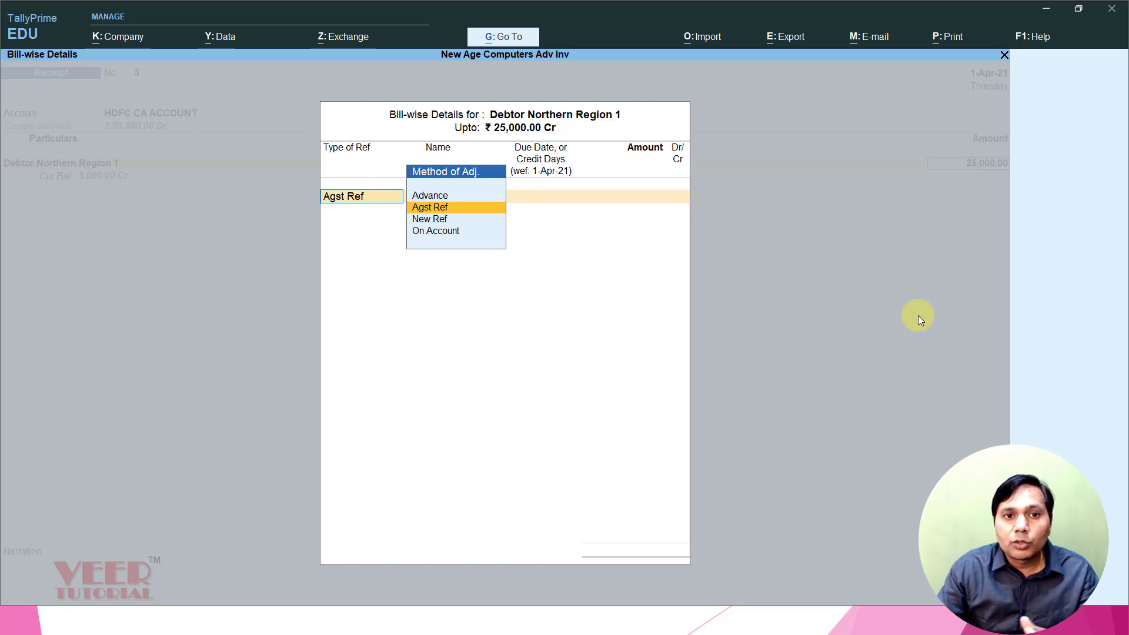
# Allocate the receipt as Agst Ref to bill 101 for 15,000 and bill 102 for 10,000
pyautogui.press('Return')
pyautogui.press('Return')
pyautogui.press('Return')
pyautogui.press('Return')
pyautogui.press('Return')
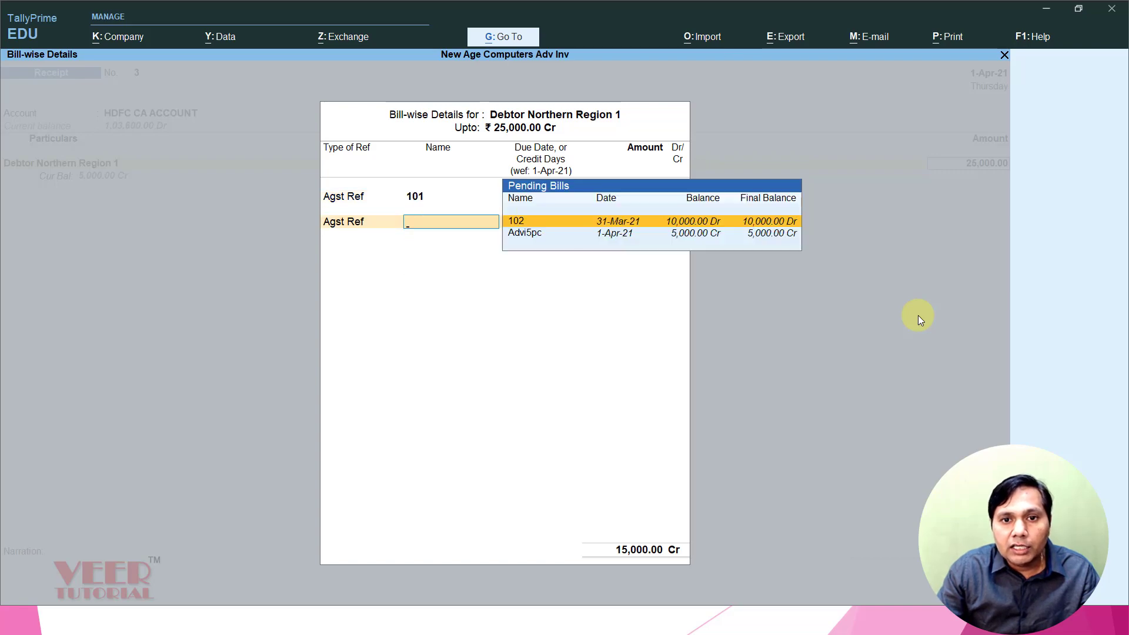
pyautogui.press('Return')
pyautogui.press('Return')
pyautogui.press('Return')
pyautogui.press('Return')
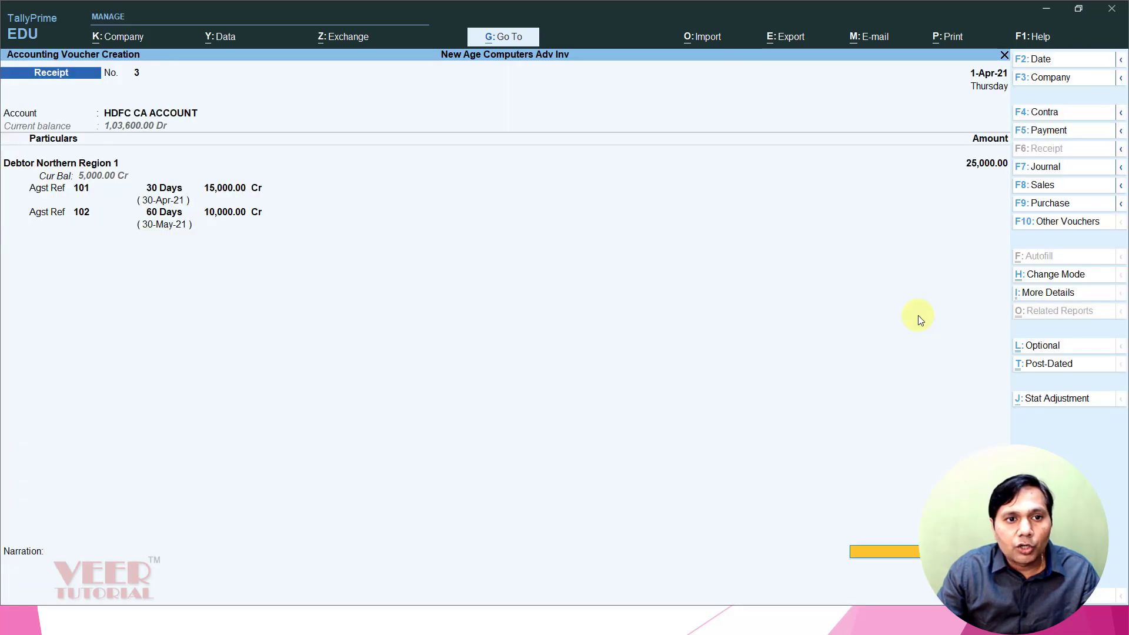
# Set the HDFC CA ACCOUNT bank allocation to e-Fund Transfer dated 1-Apr-21, with the bank name Not Applicable
pyautogui.press('Return')
pyautogui.press('Return')
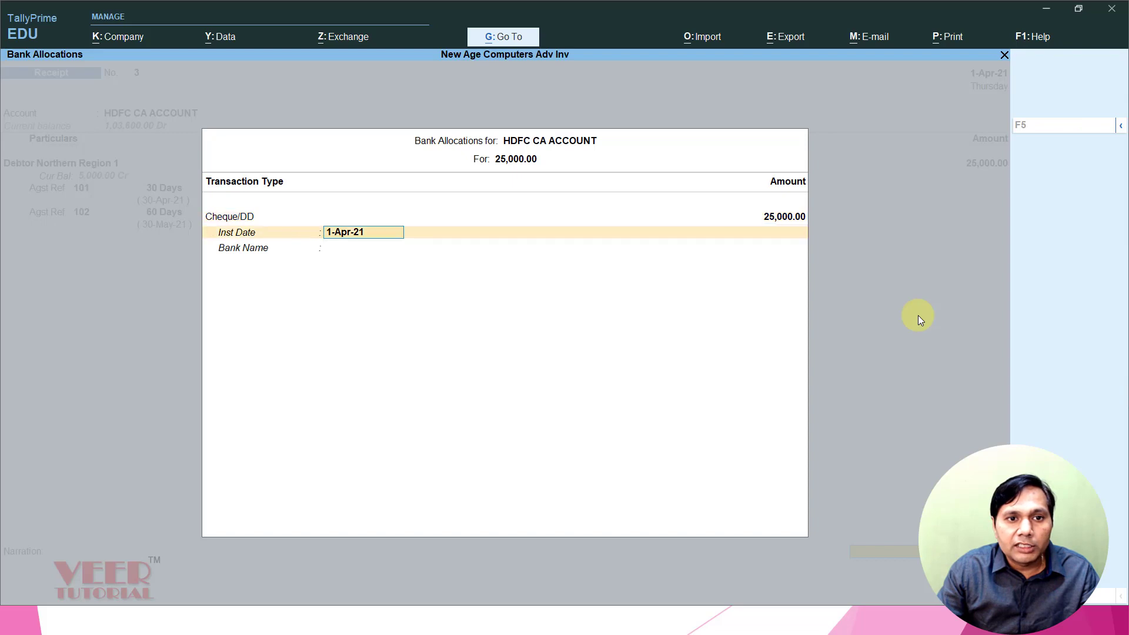
pyautogui.press('Return')
pyautogui.press('BackSpace')
pyautogui.press('BackSpace')
pyautogui.press('BackSpace')
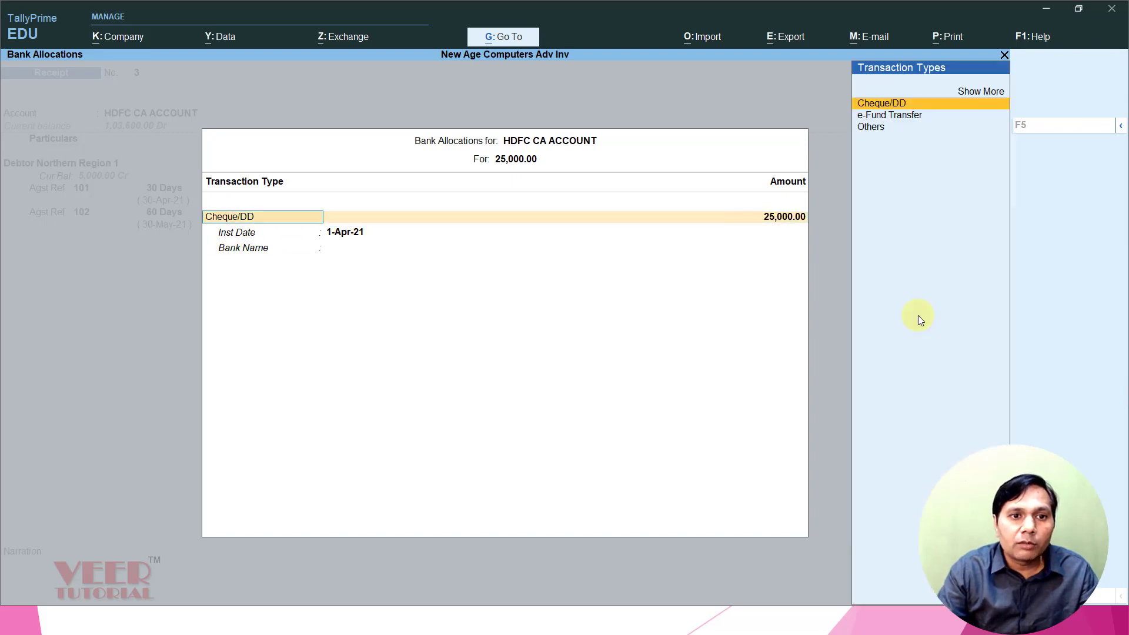
pyautogui.press('Down')
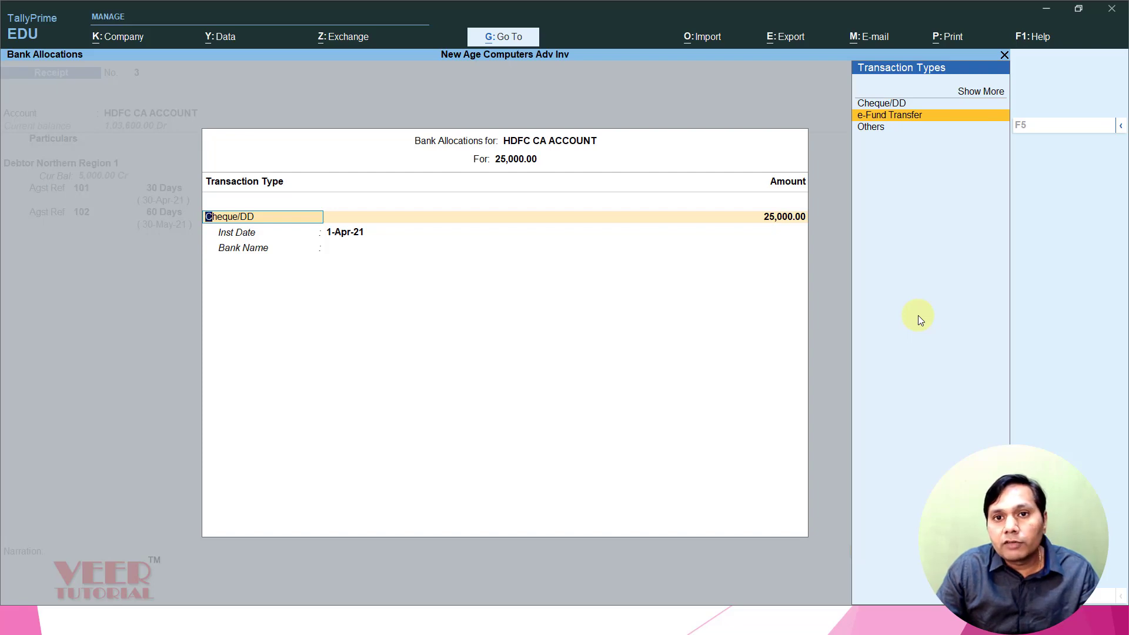
pyautogui.press('Return')
pyautogui.press('Return')
pyautogui.press('Return')
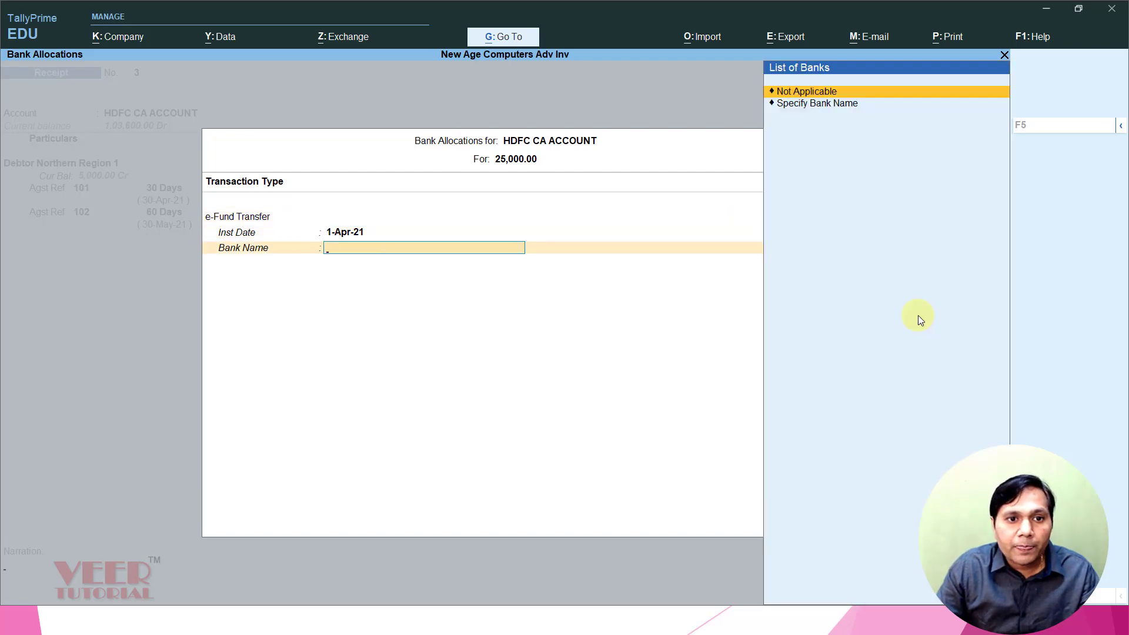
pyautogui.press('Return')
pyautogui.press('Return')
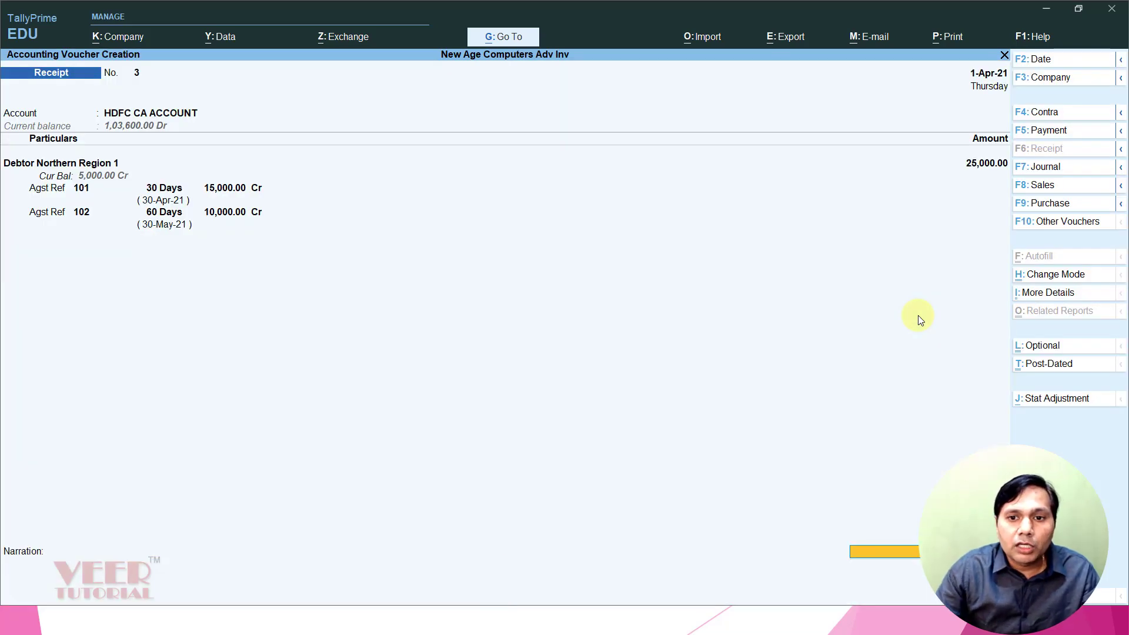
# Reopen the bank allocation, specify Icici Bank as the bank name, and leave the voucher's narration blank
pyautogui.press('Return')
pyautogui.press('Return')
pyautogui.press('Return')
pyautogui.press('Return')
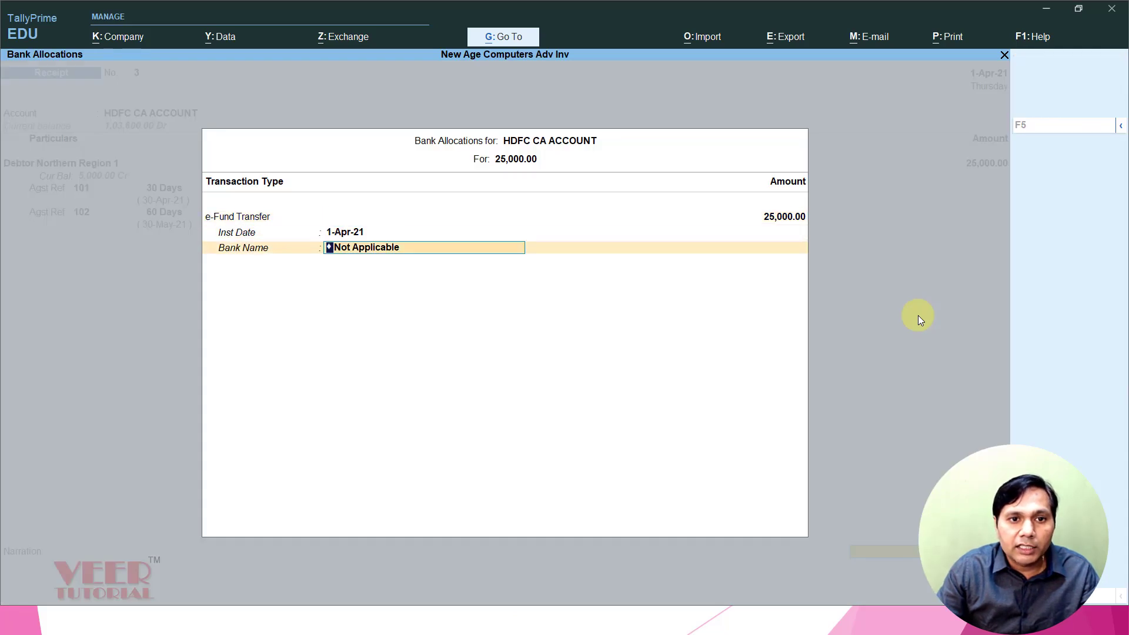
pyautogui.press('Down')
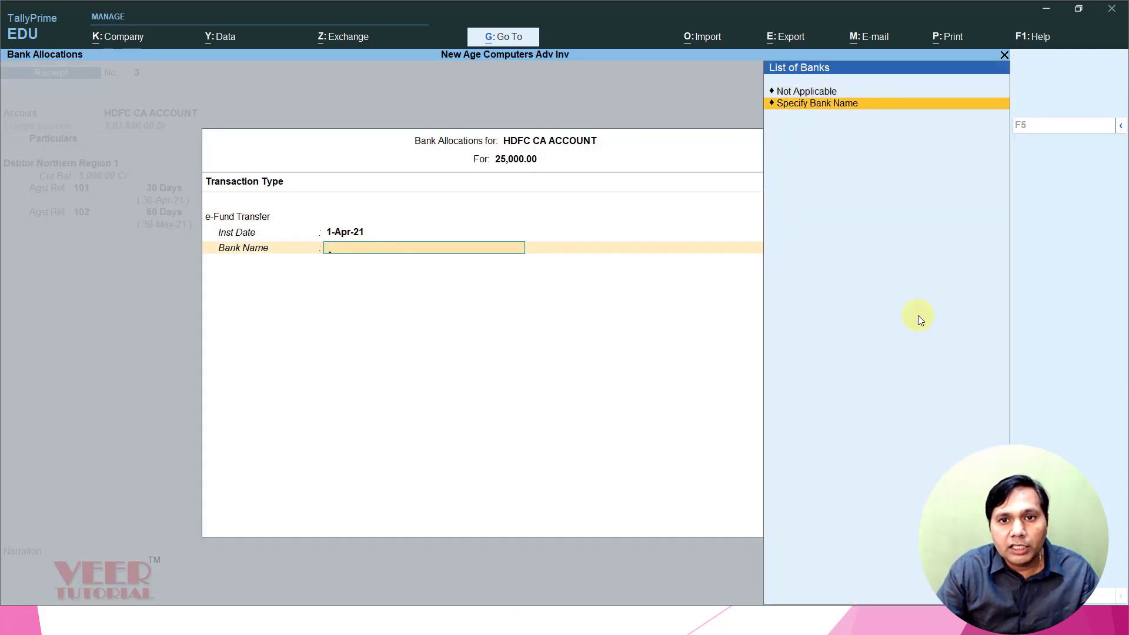
pyautogui.press('Return')
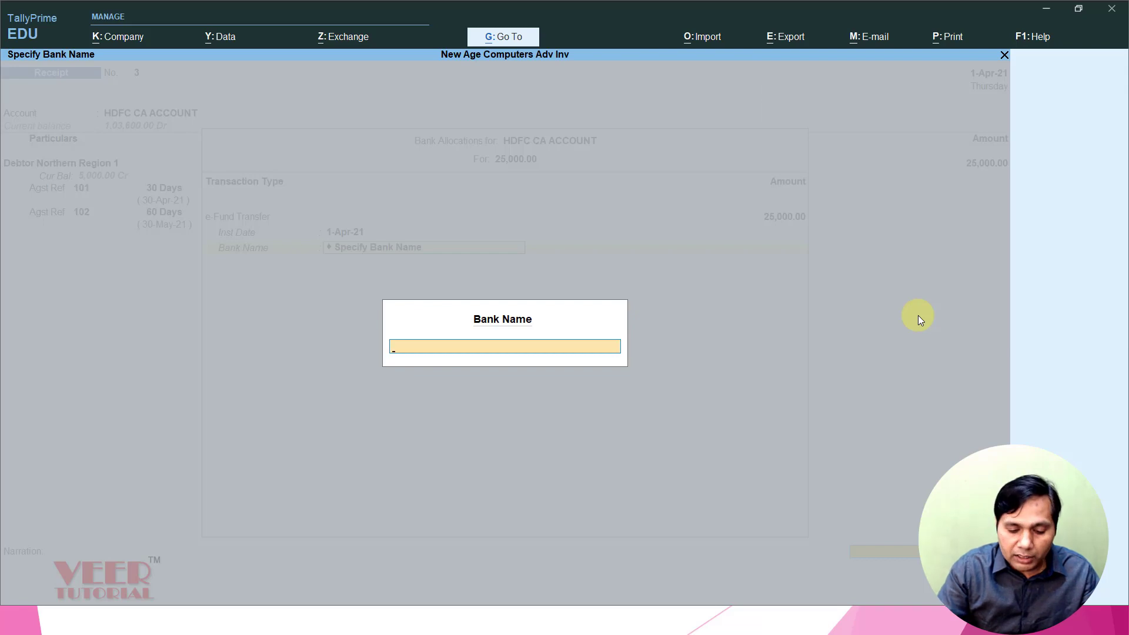
pyautogui.write('Icicic')
pyautogui.press('BackSpace')
pyautogui.write('Ban')
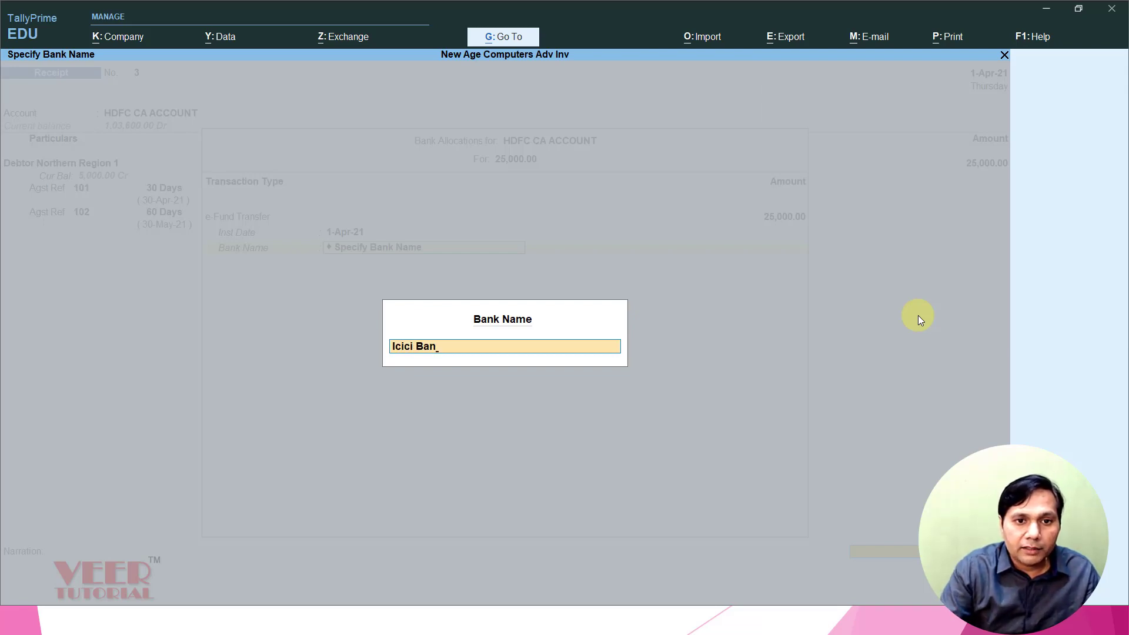
pyautogui.write('k')
pyautogui.press('Return')
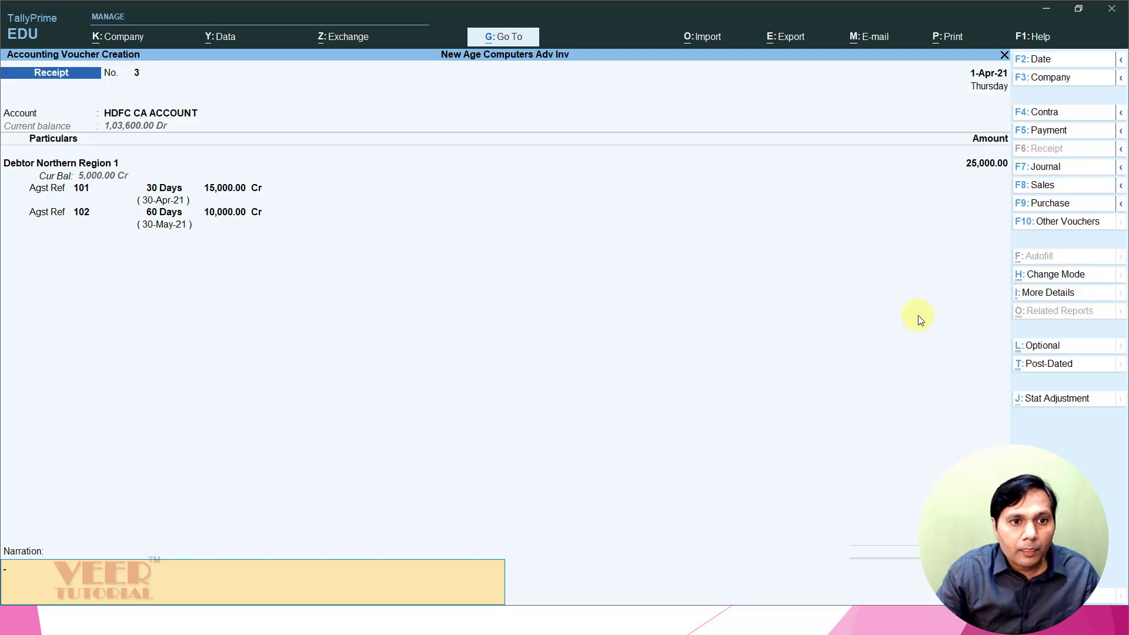
pyautogui.press('Return')
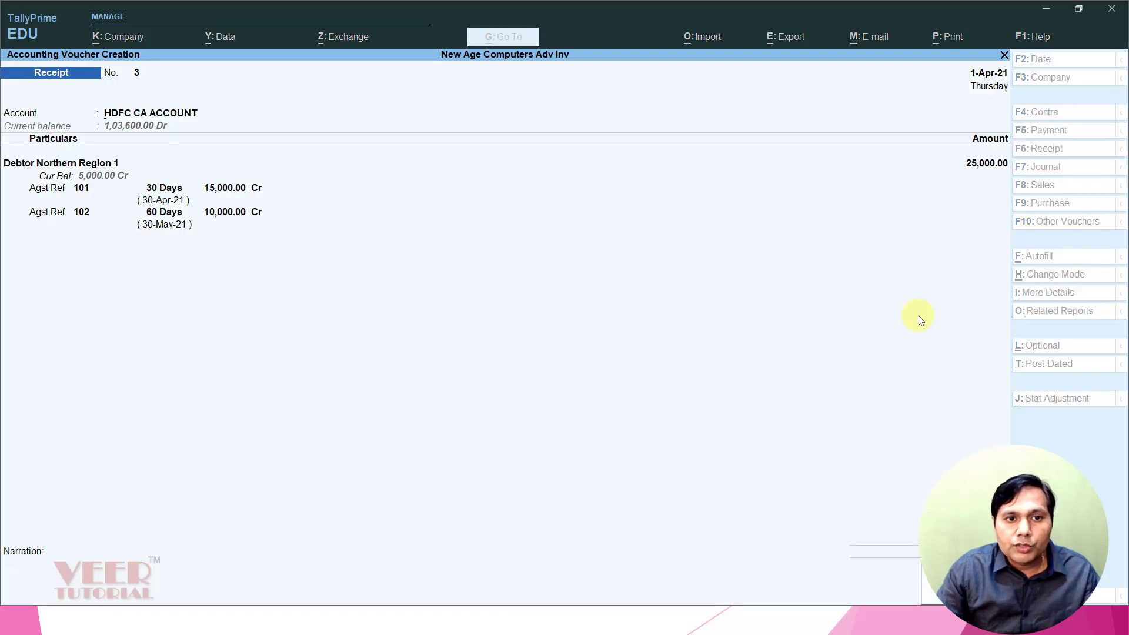